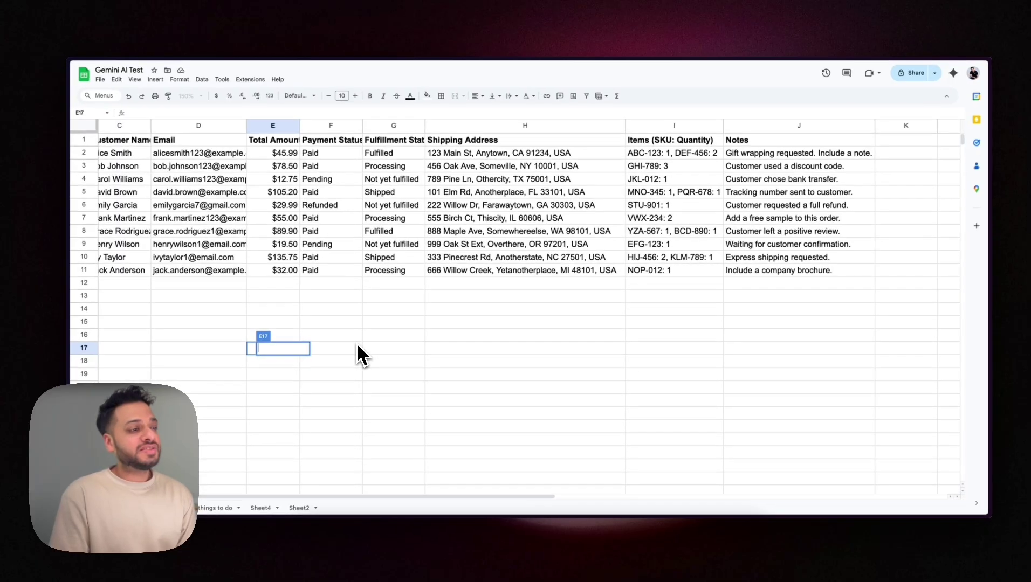
Examine the order table from Order ID through Notes, focusing on the customer comments in the Notes column.
scroll(356, 350, left, 3)
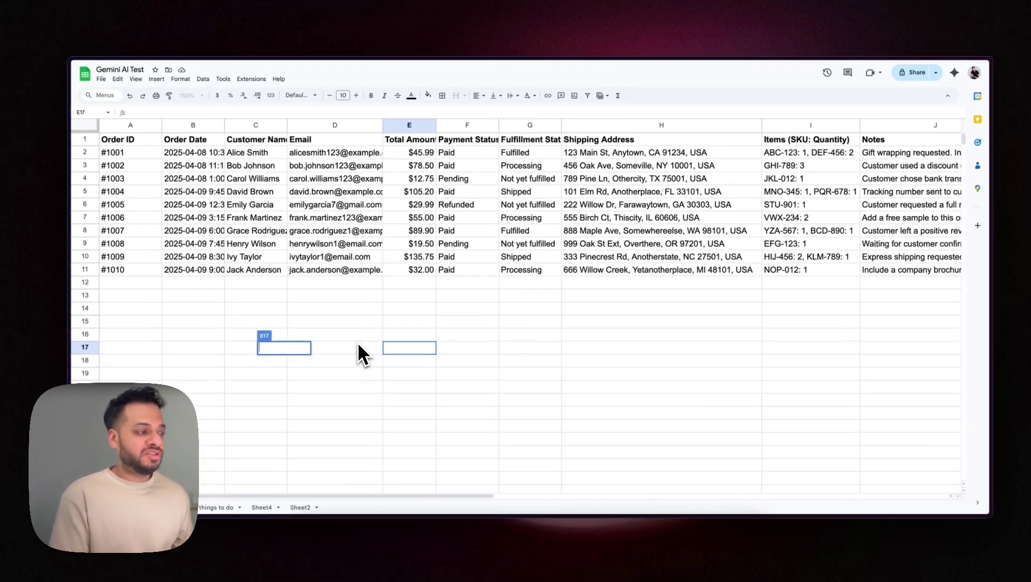
click(408, 309)
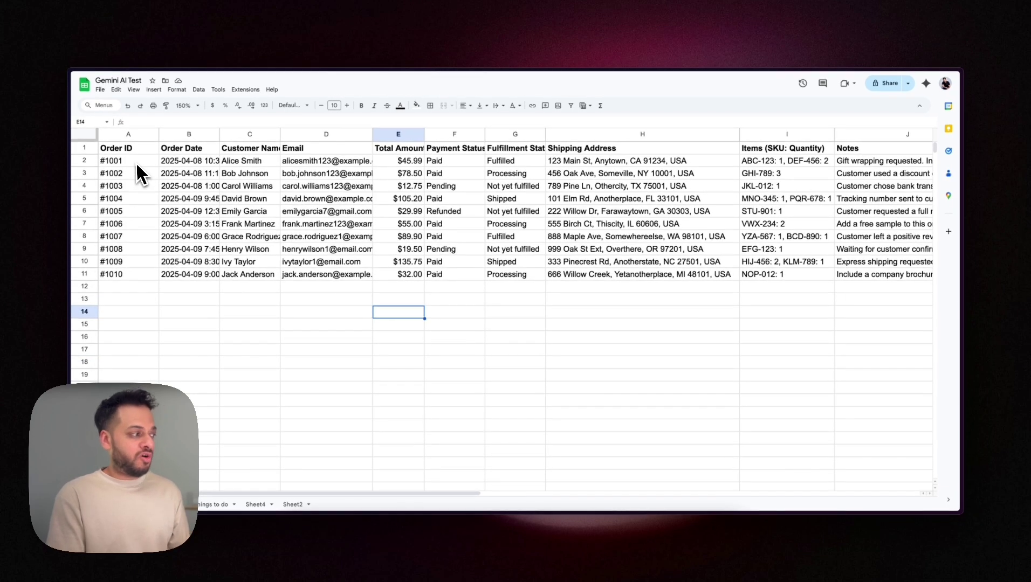
scroll(455, 231, right, 4)
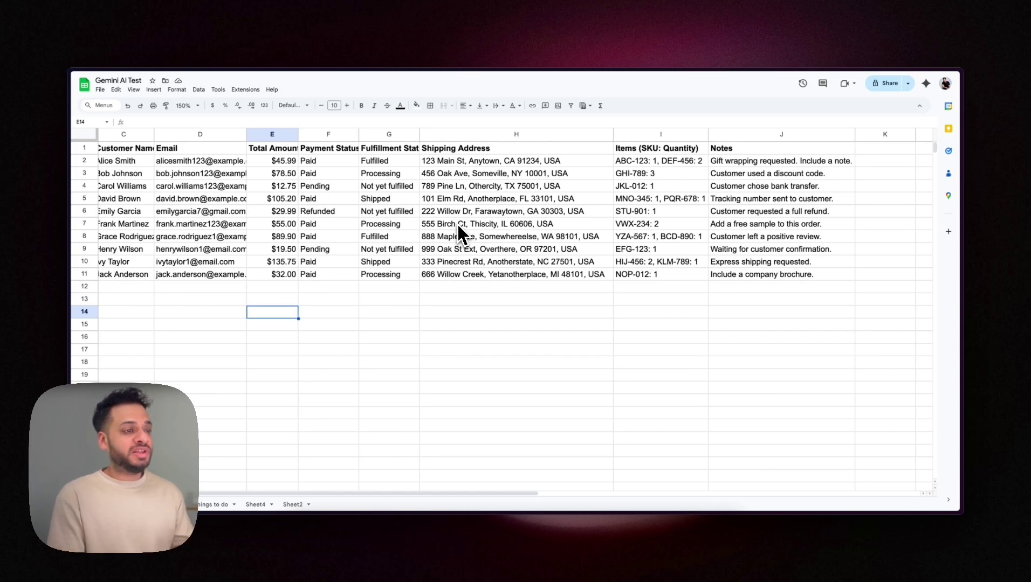
scroll(456, 233, right, 5)
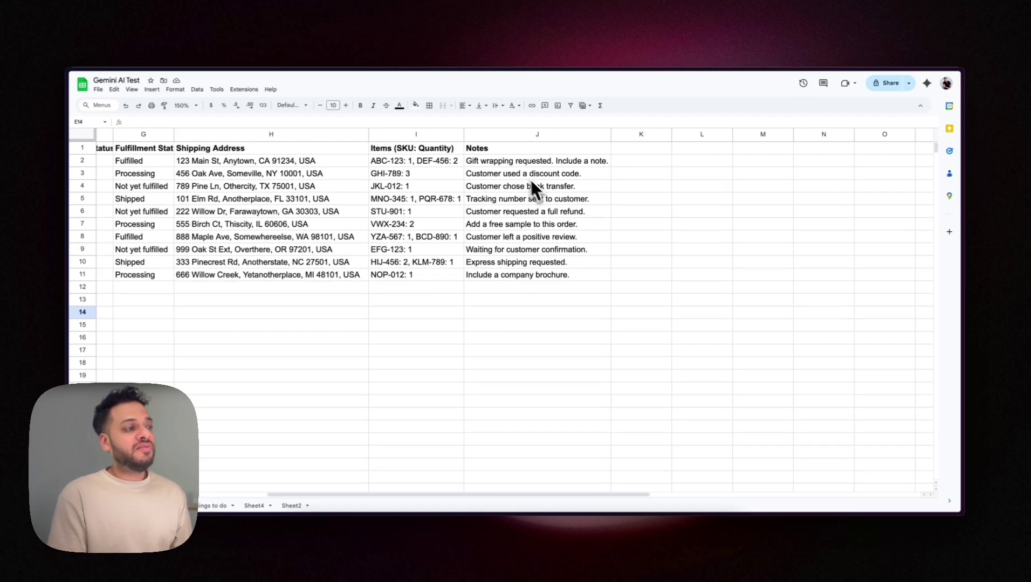
click(515, 163)
click(520, 275)
click(647, 223)
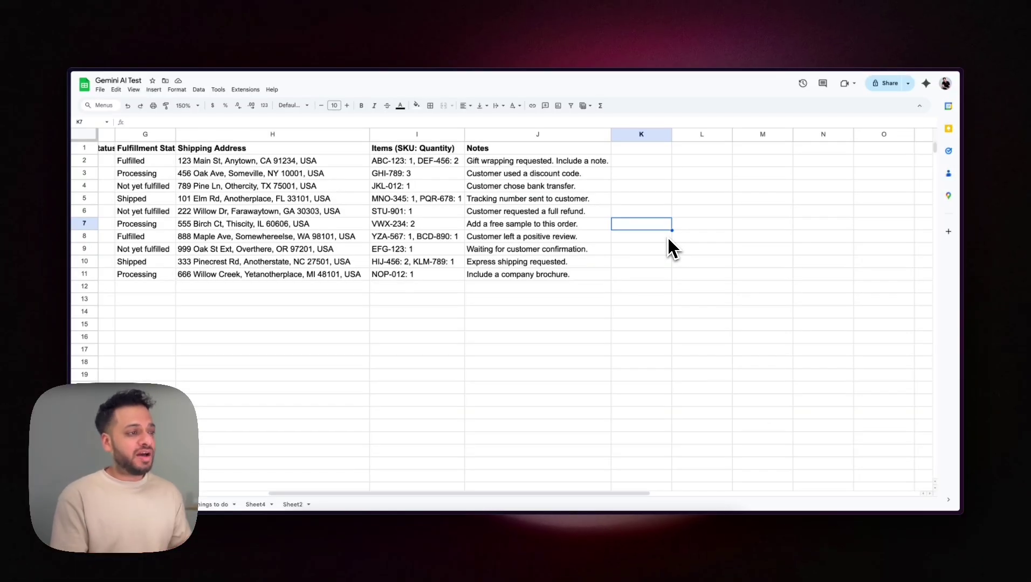
click(595, 162)
click(574, 273)
click(647, 262)
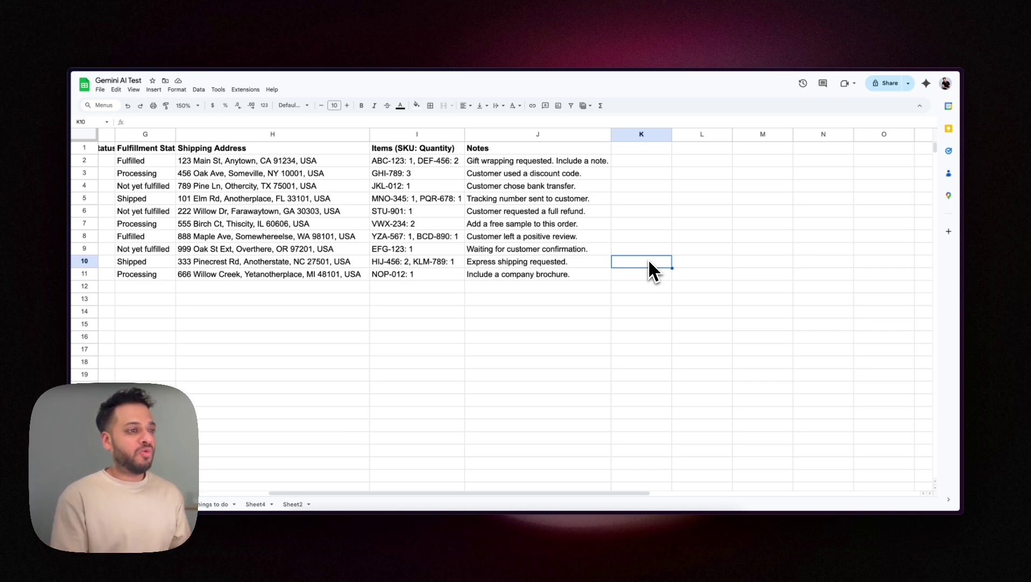
Enter =AI("Analyse the sentiment of this statement",J2) in K2 and generate its AI result.
click(638, 162)
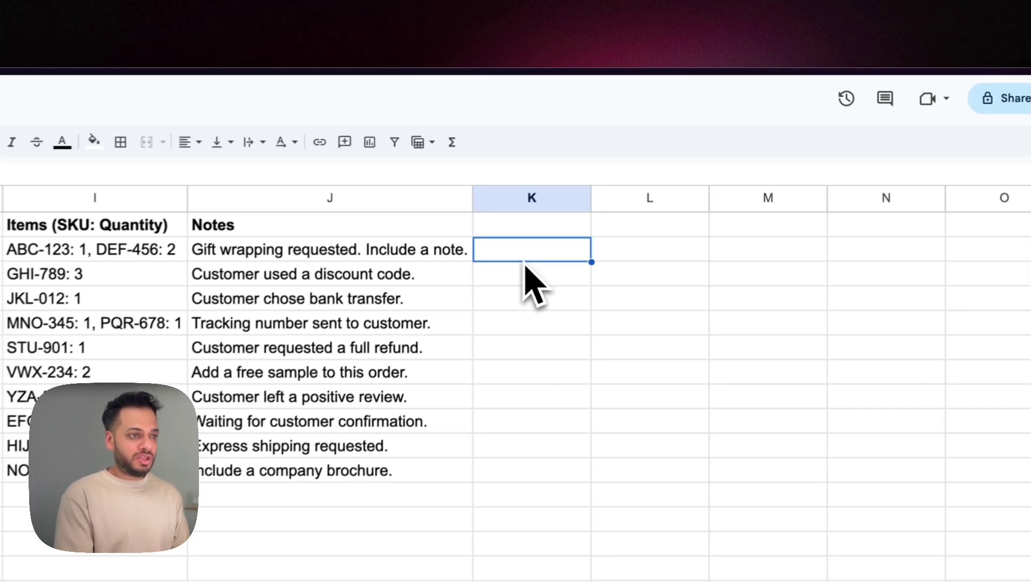
text(=)
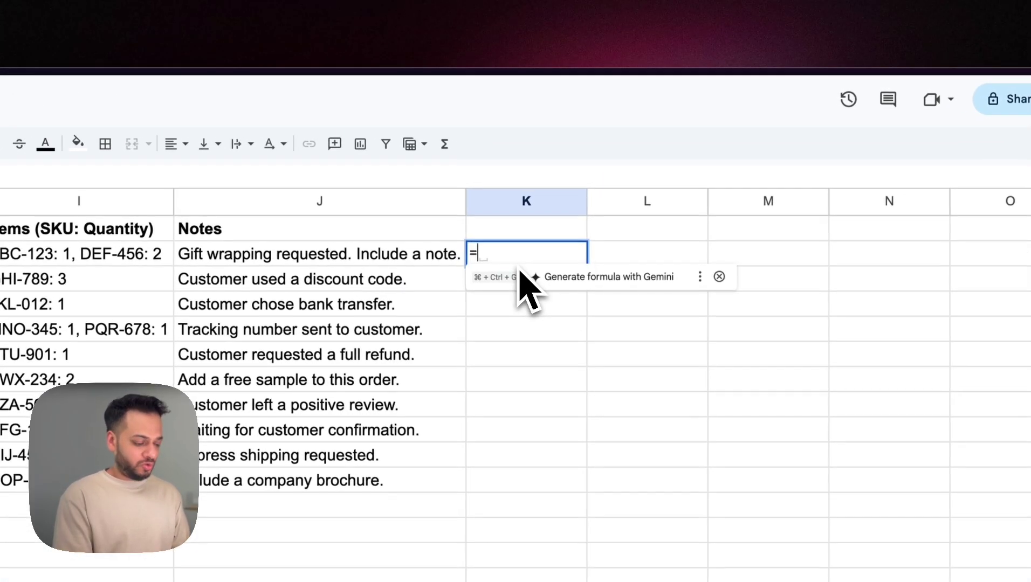
text(AI()
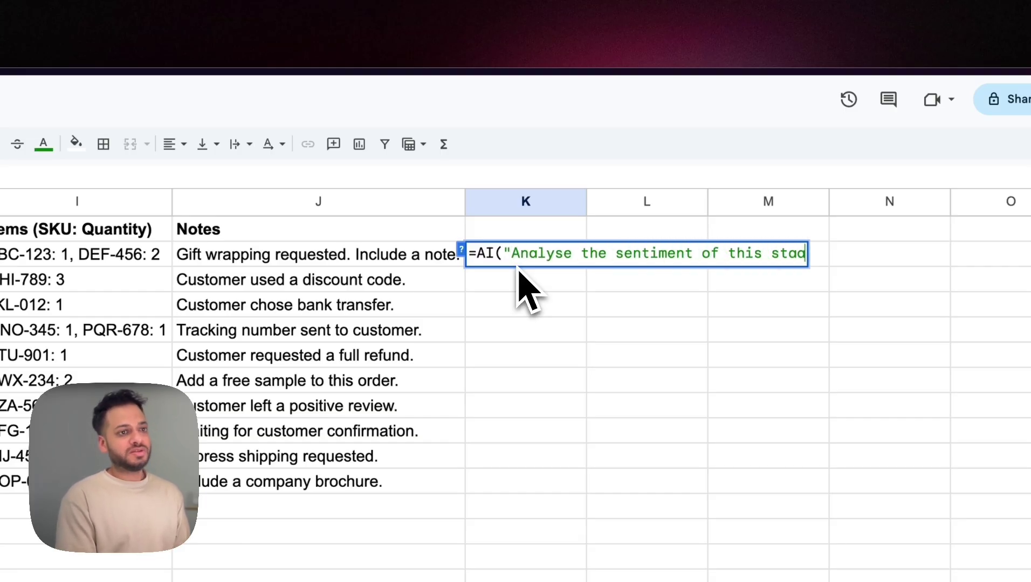
text(")
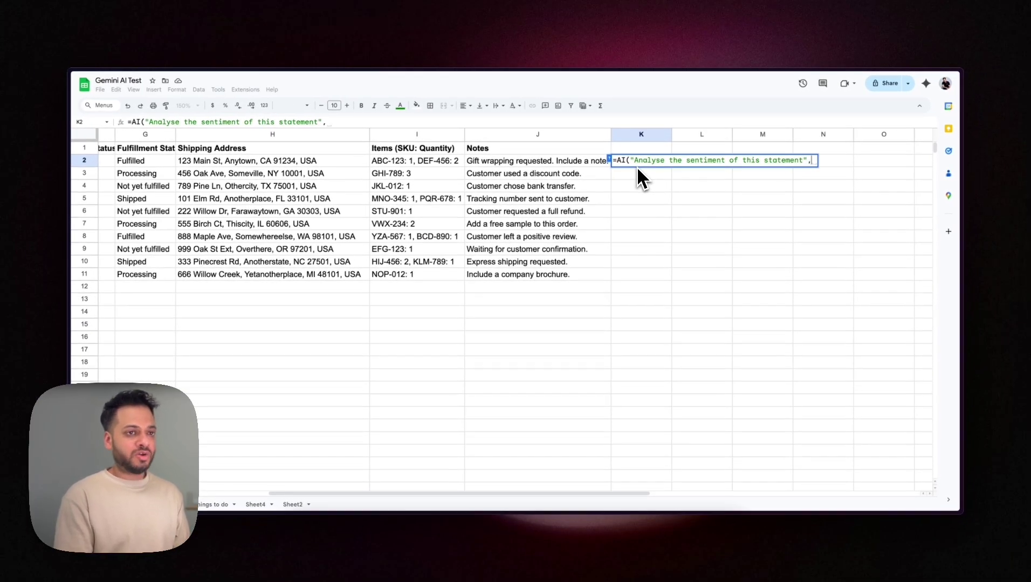
text(,)
click(539, 161)
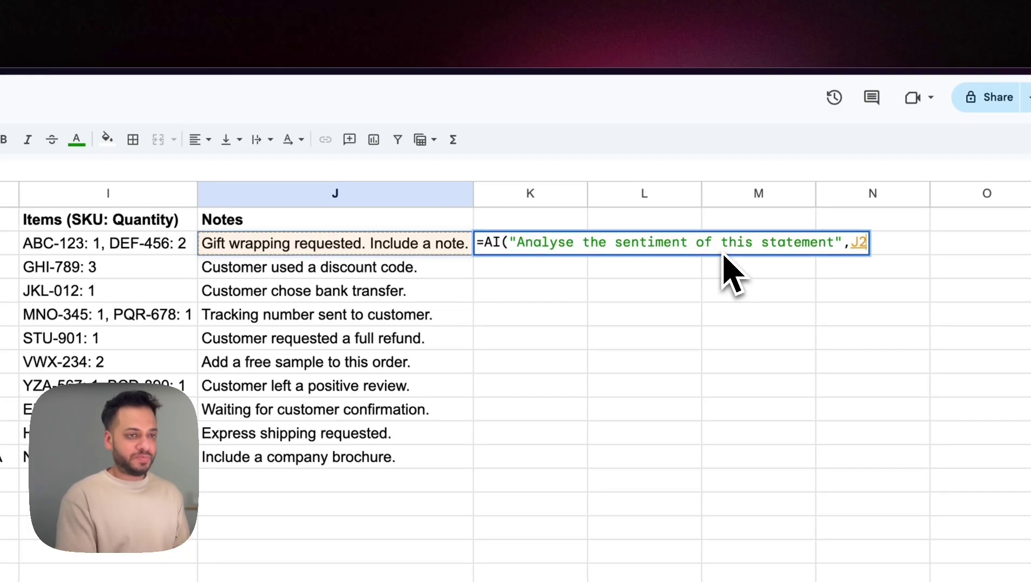
text())
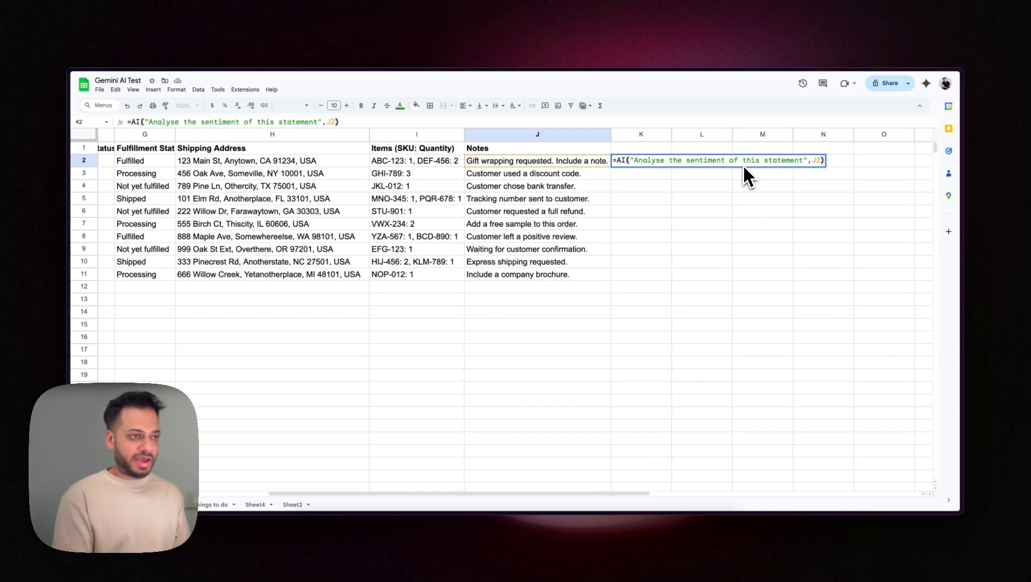
key(Return)
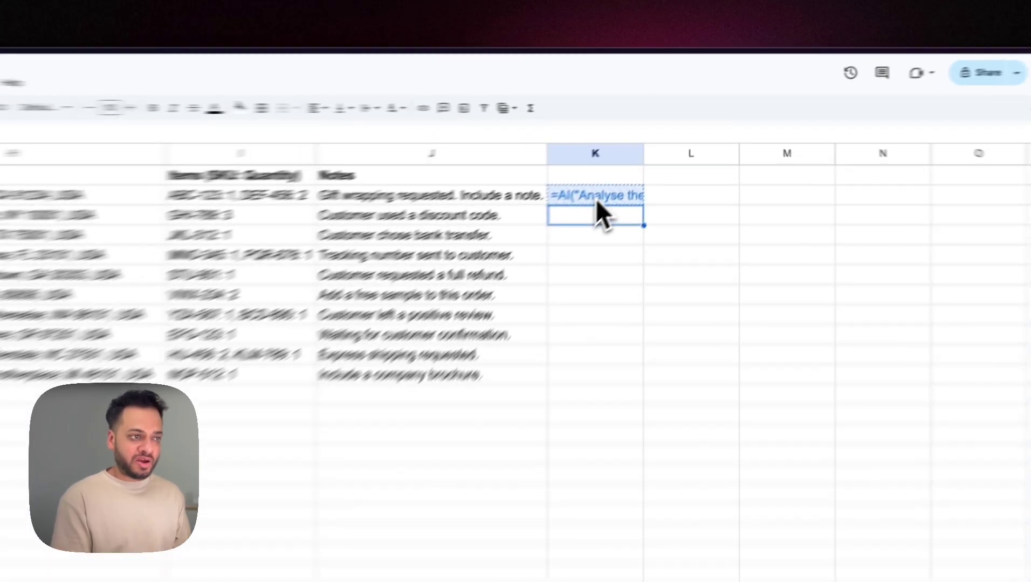
click(637, 161)
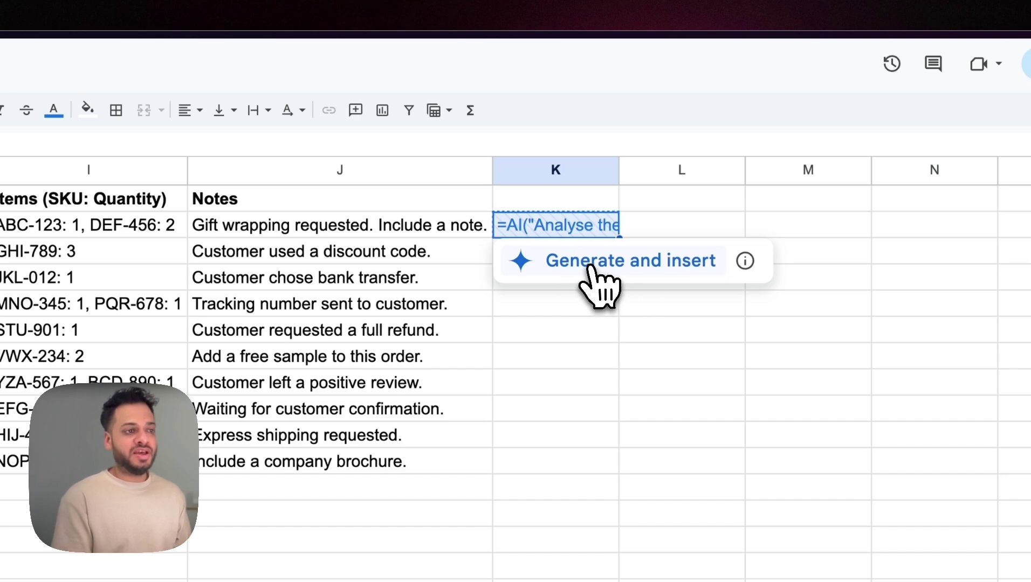
click(593, 268)
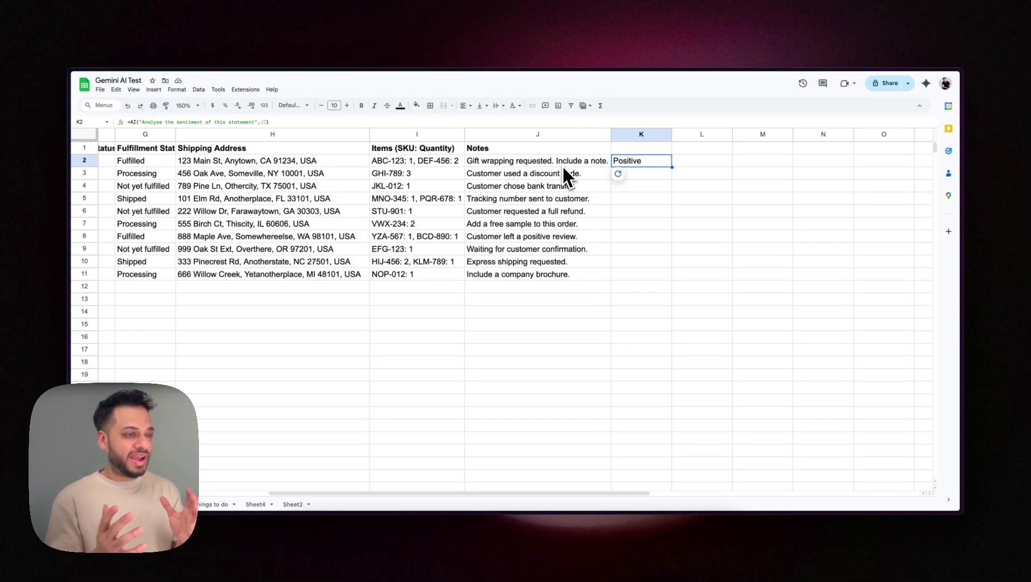
Fill the sentiment formula from K2 down through K11 and generate the AI results for all ten cells.
click(550, 164)
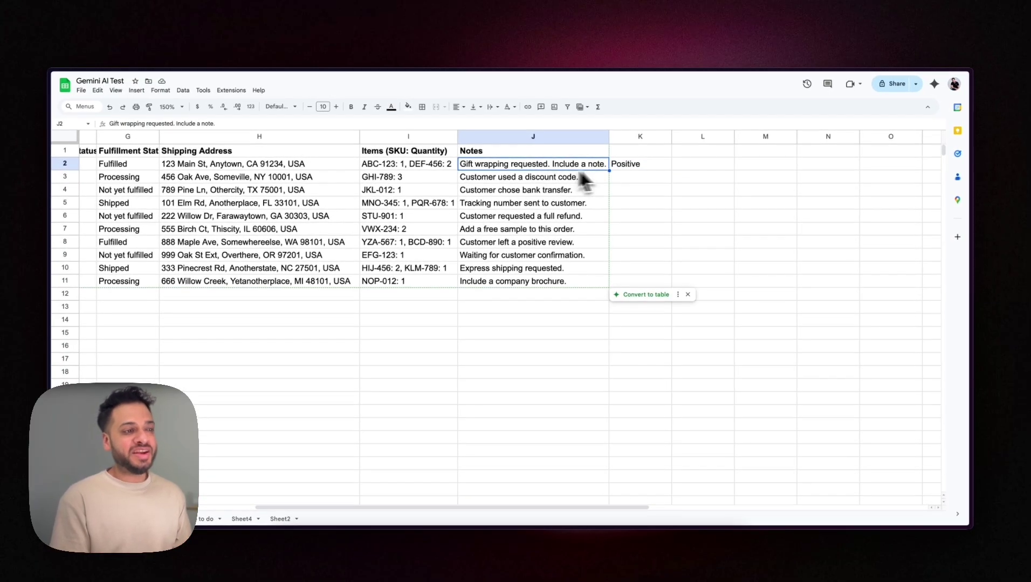
click(629, 168)
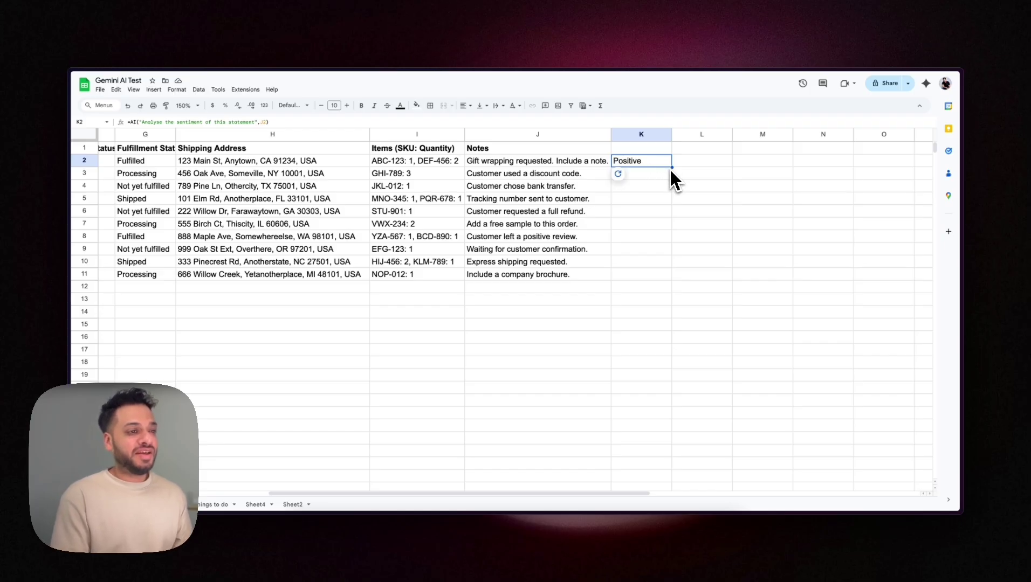
drag(671, 168, 662, 278)
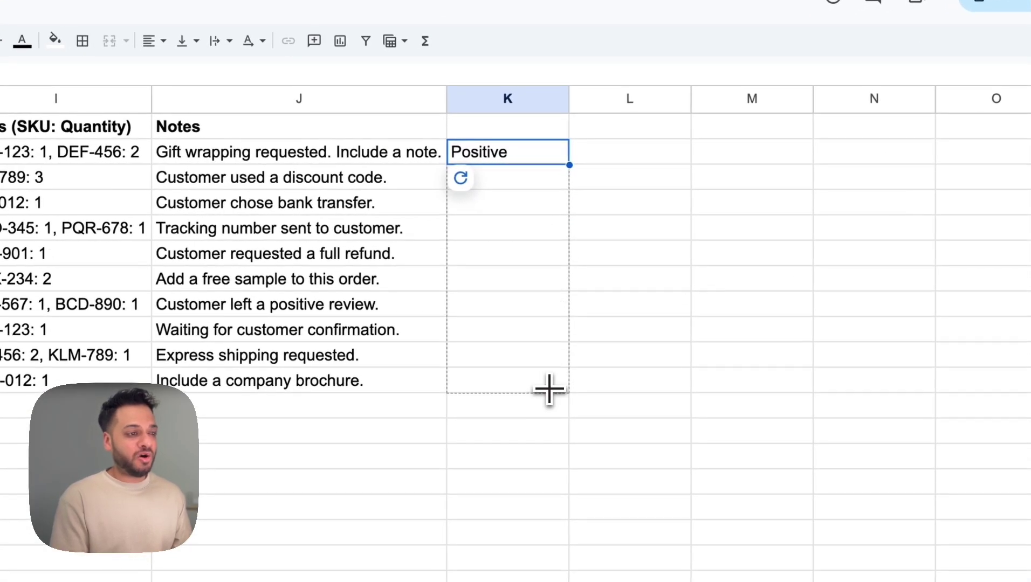
drag(548, 389, 550, 390)
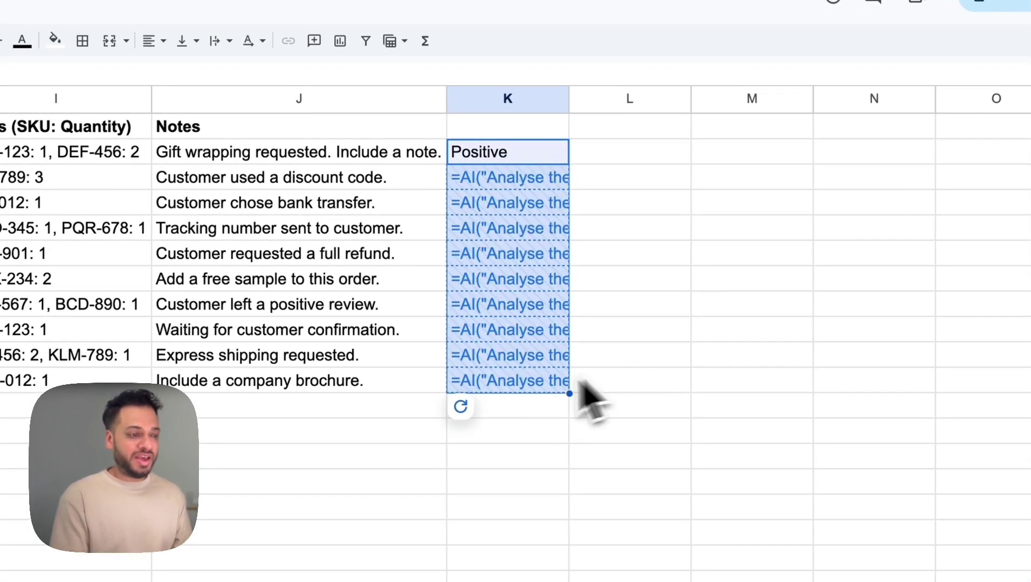
mouse_move(474, 418)
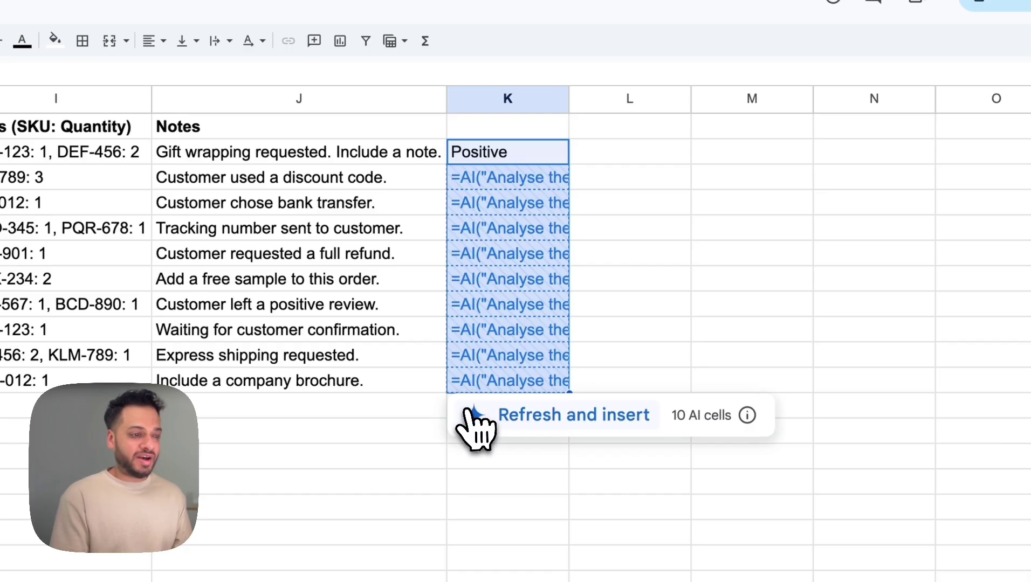
click(526, 421)
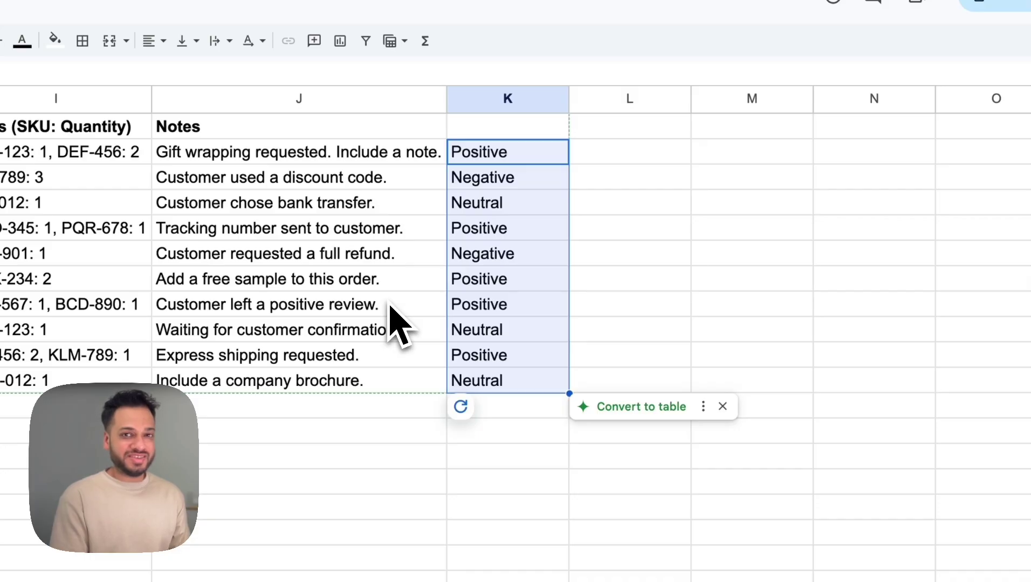
click(660, 285)
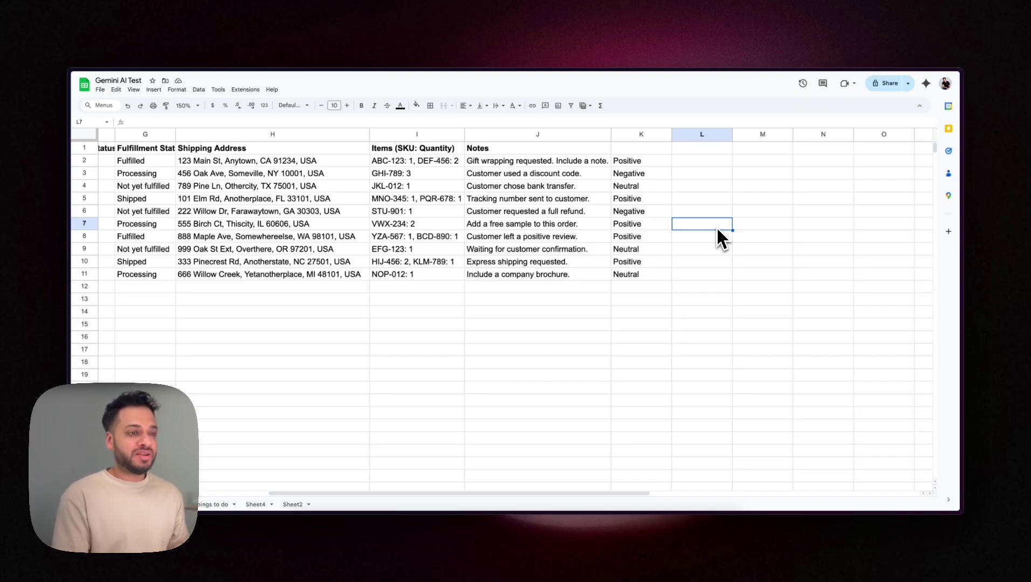
click(701, 160)
text(=)
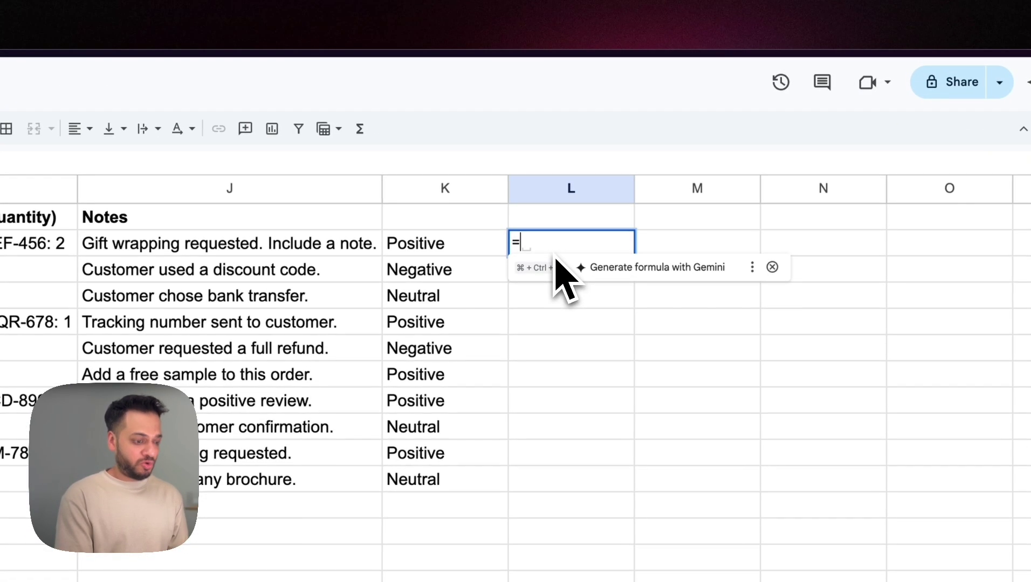
text(AI)
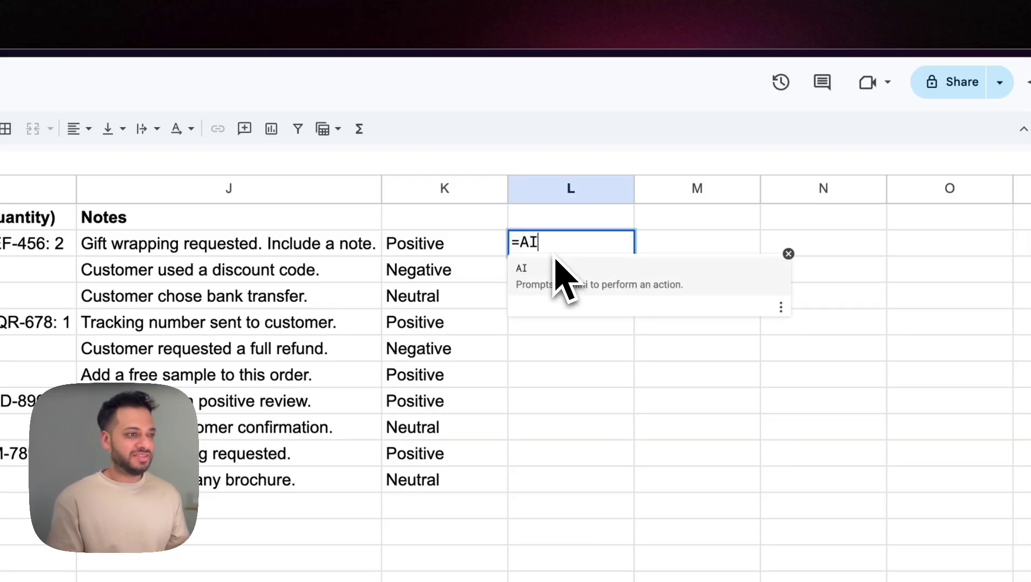
key(Escape)
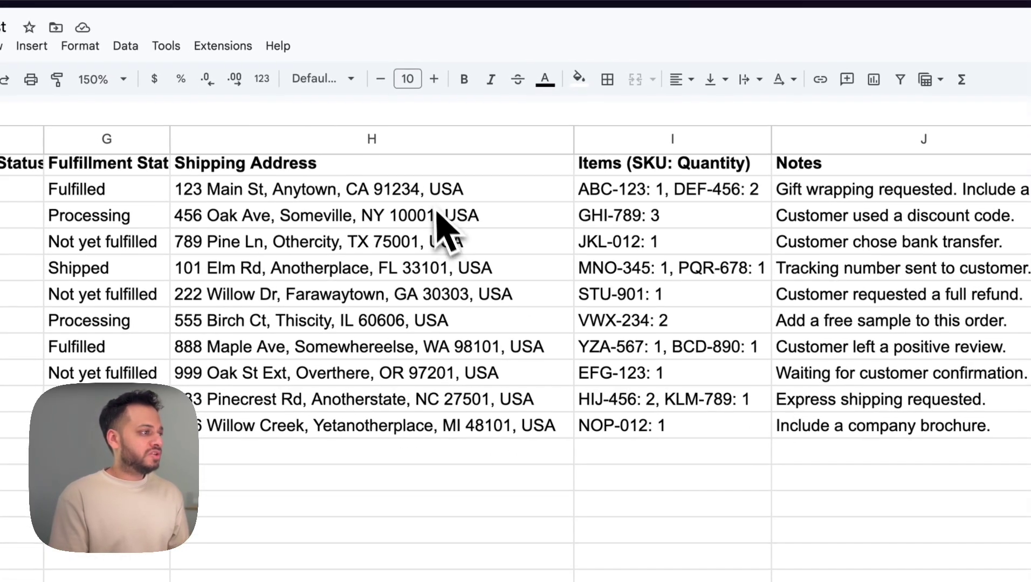
Enter an AI formula in L2 with the prompt "Extract the zip code from this text" referencing shipping address H2, and generate its result.
click(414, 195)
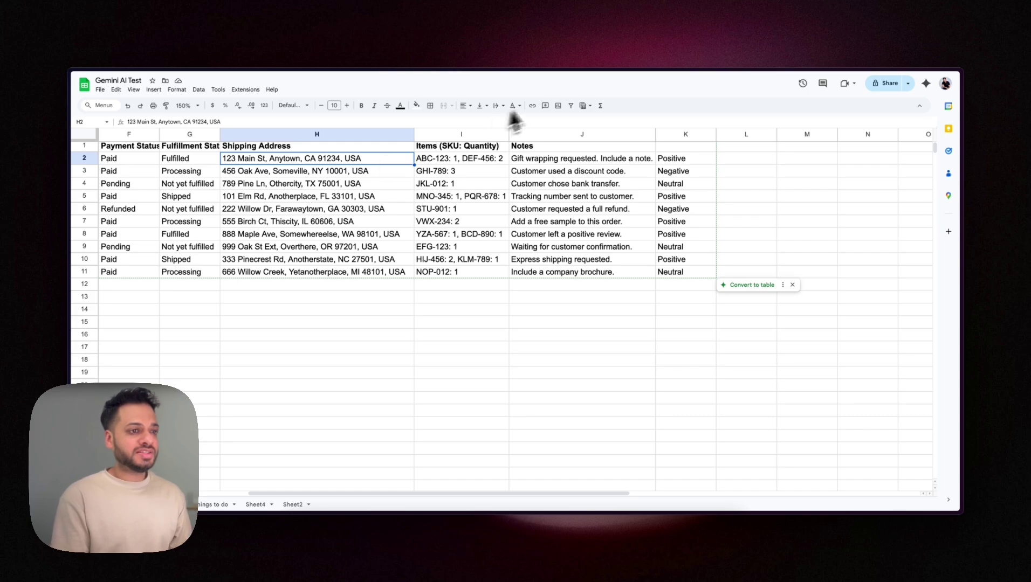
click(748, 160)
text(=)
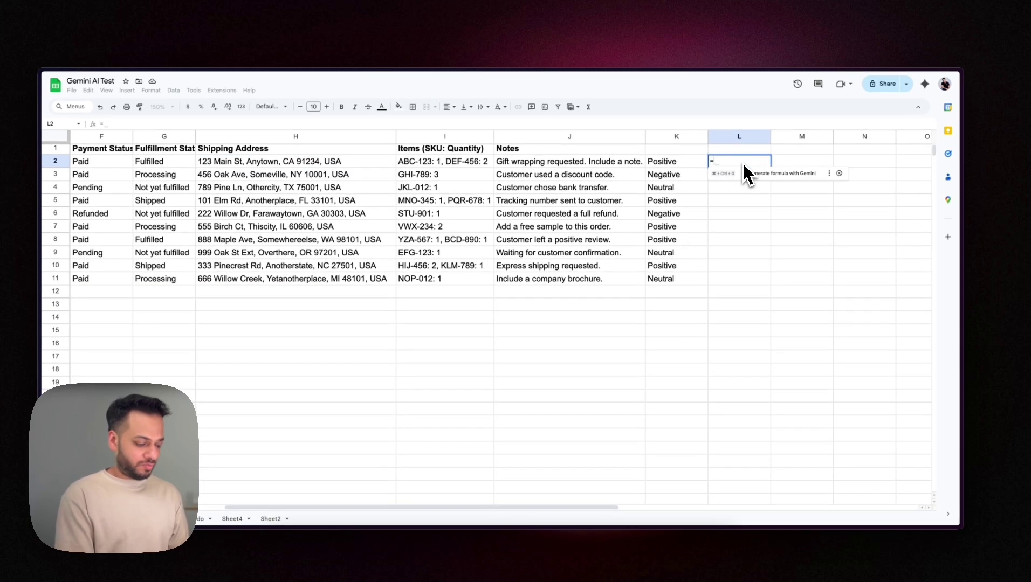
text(AI)
text(("Extrac)
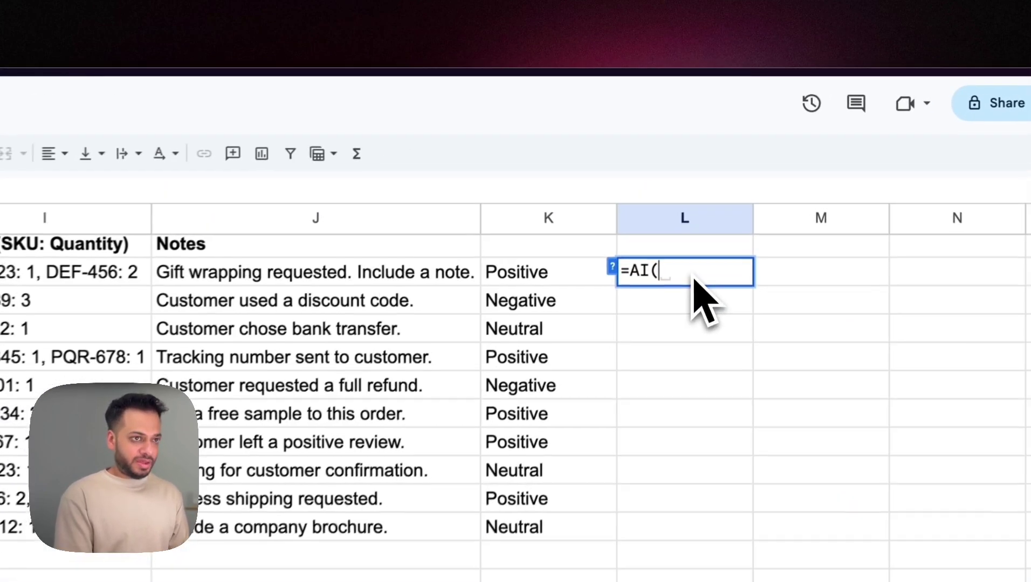
text(t the zip code from this te)
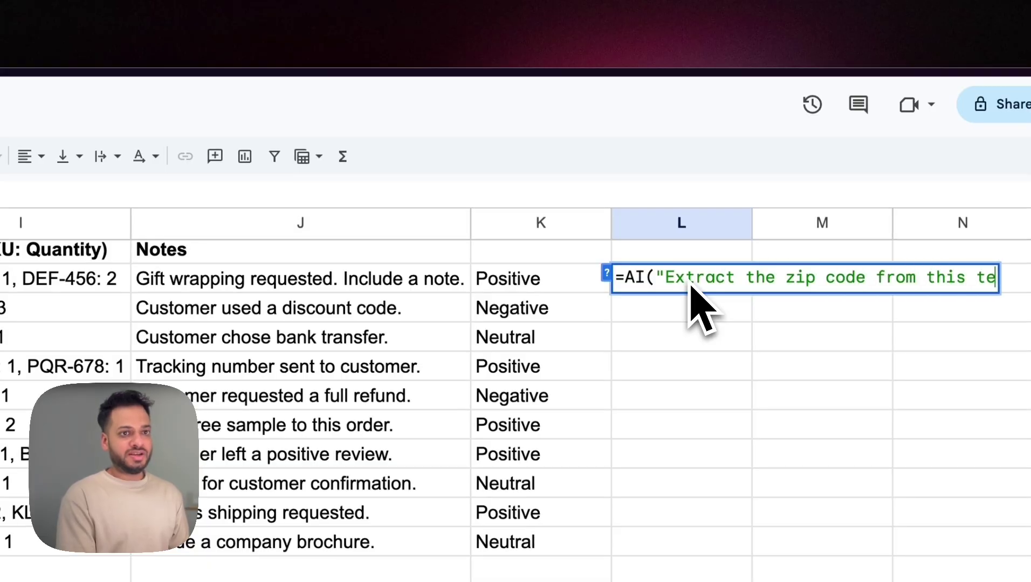
text(xt",)
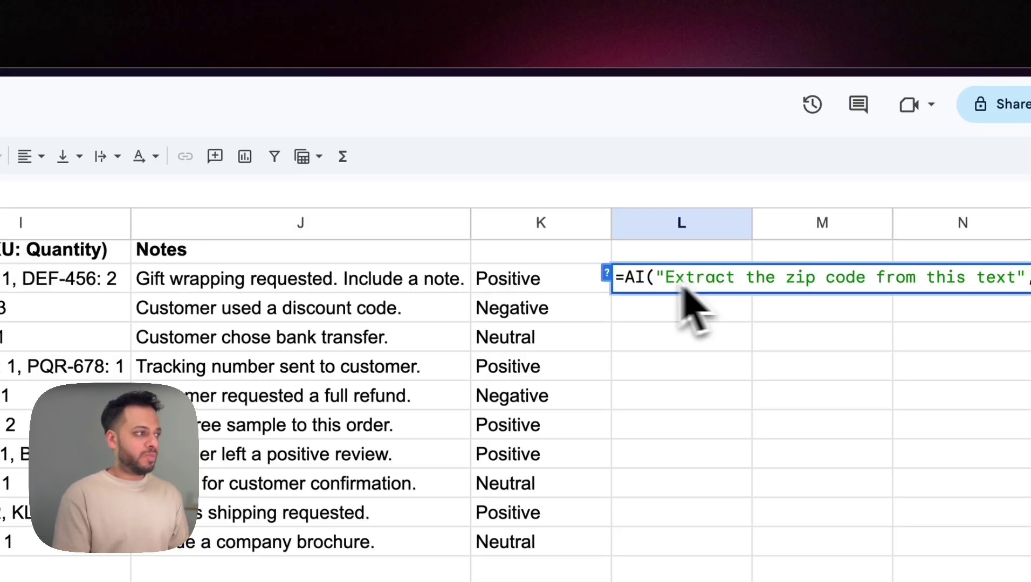
click(290, 290)
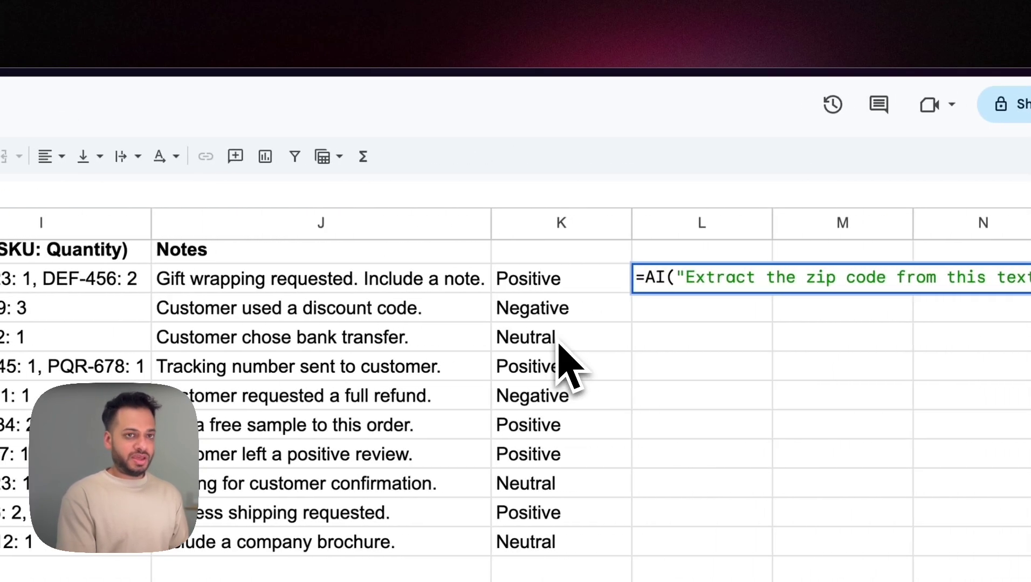
key(Return)
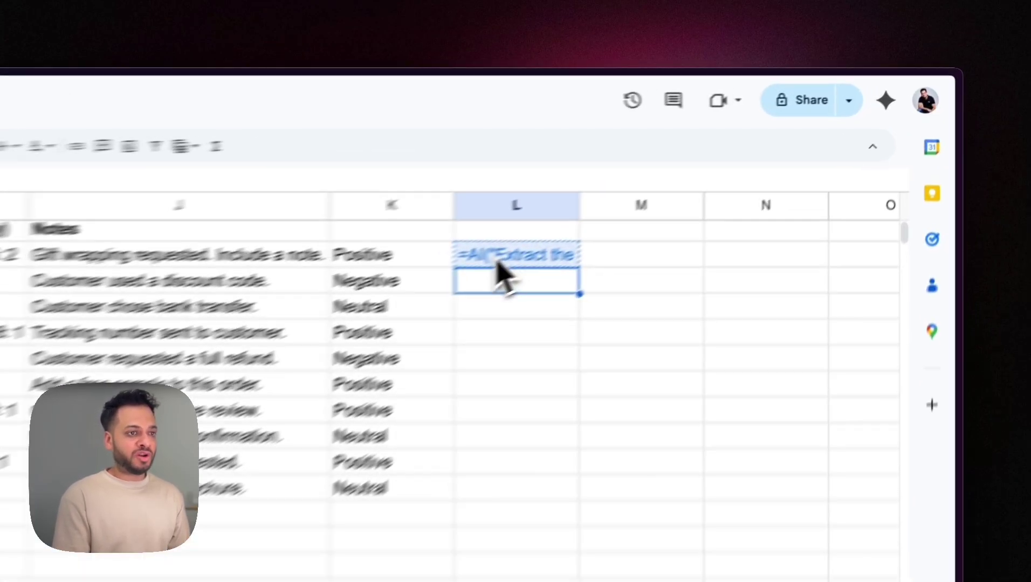
click(743, 161)
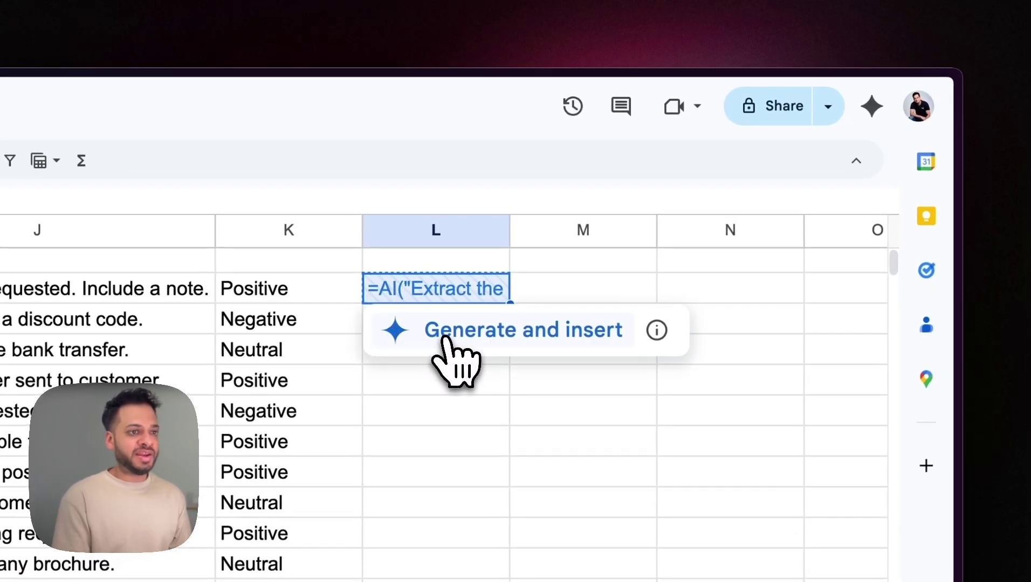
click(445, 338)
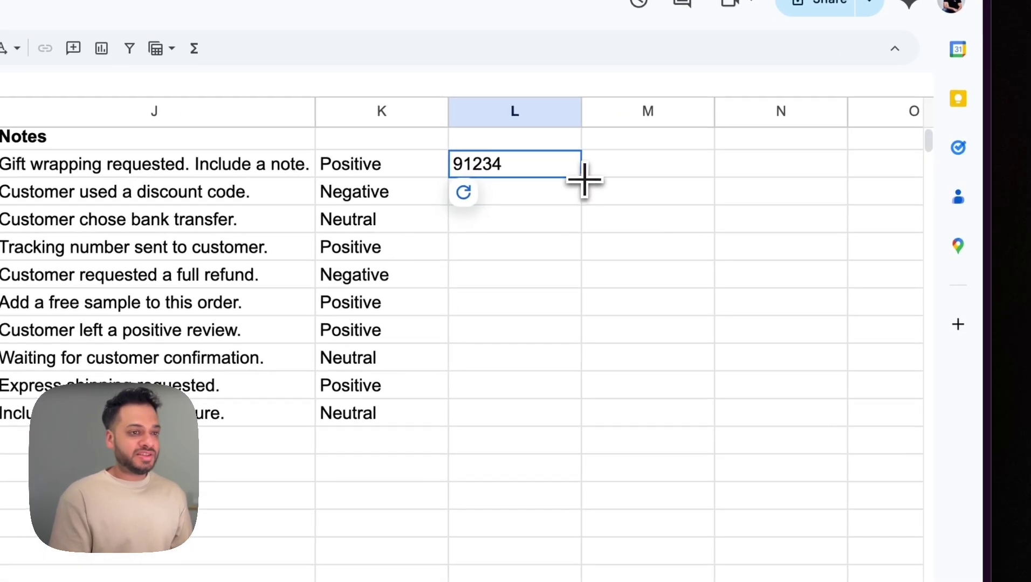
Fill the zip code formula from L2 down through L11 and generate the AI results for all ten cells.
drag(777, 164, 772, 233)
drag(571, 330, 563, 418)
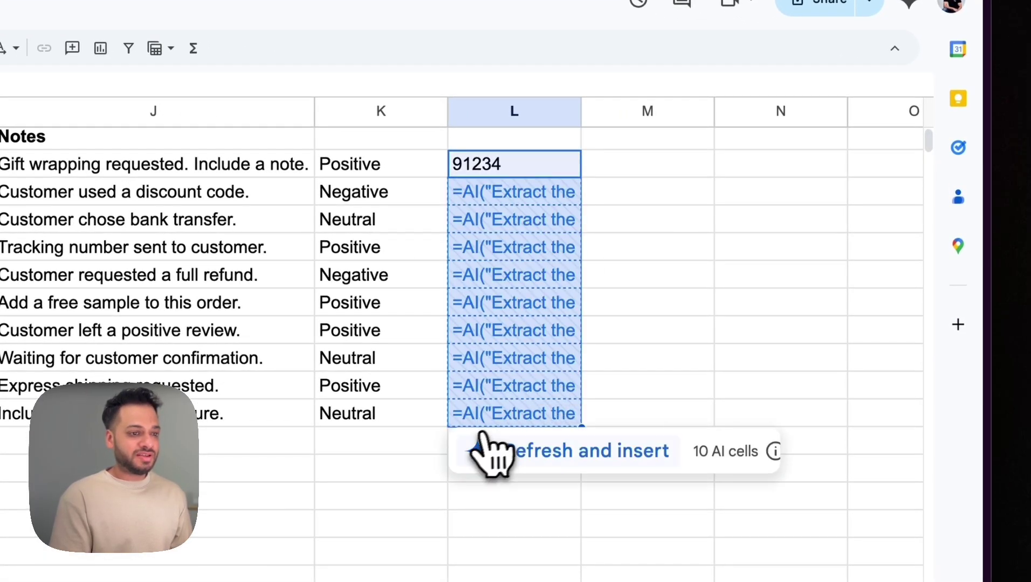
click(495, 450)
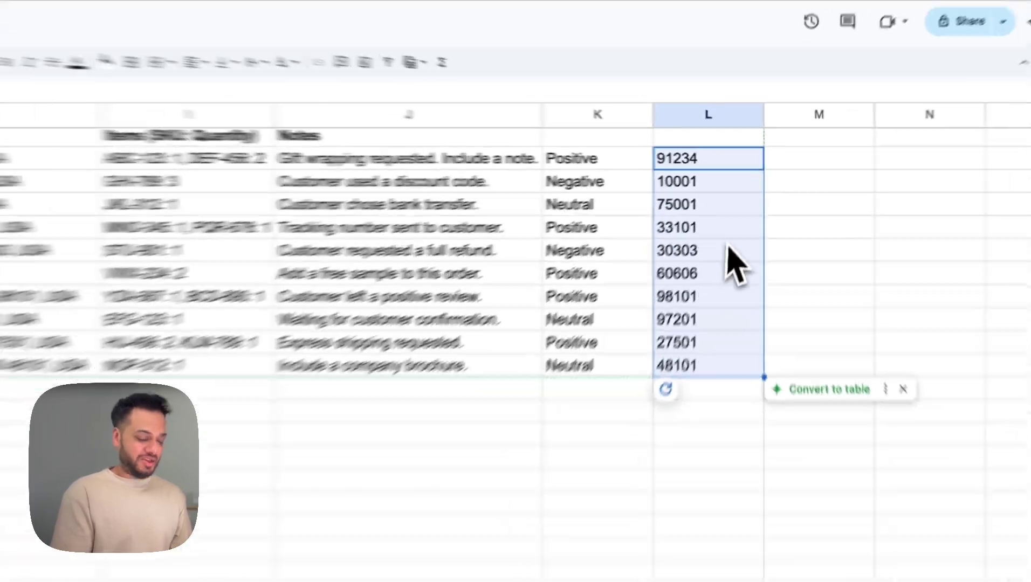
Clear the extracted zip codes in L2:L11 and the sentiment results in K2:K11.
key(Delete)
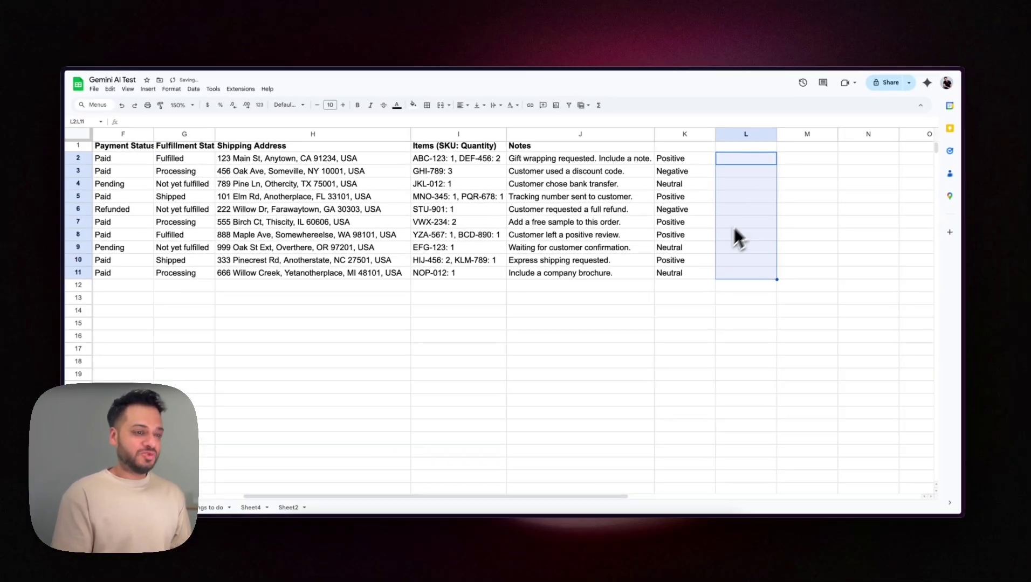
drag(679, 273, 686, 159)
key(Delete)
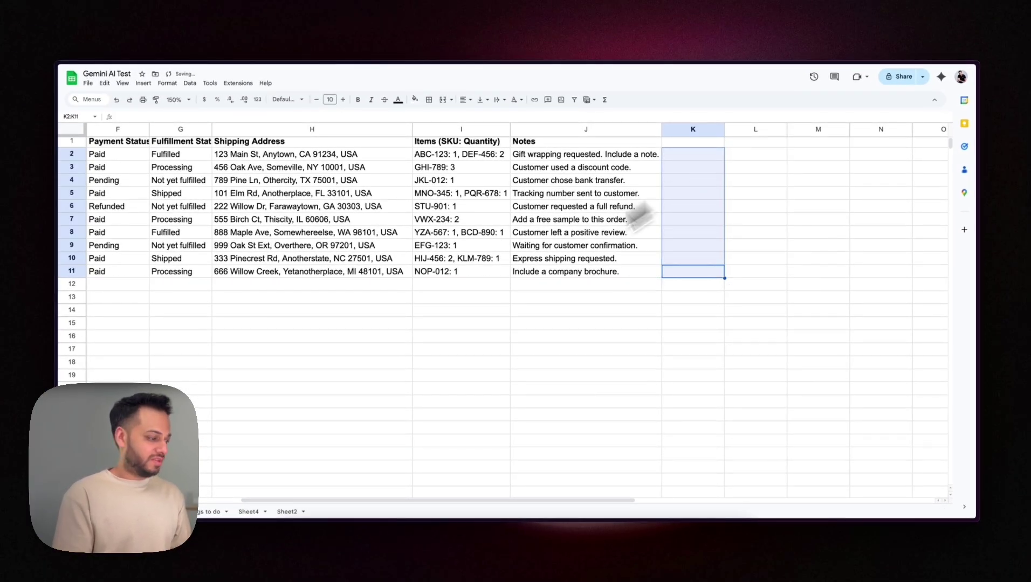
Enter =AI("Extract the first name from this text",C2) in K2, referencing the first customer name.
scroll(345, 388, left, 8)
click(172, 155)
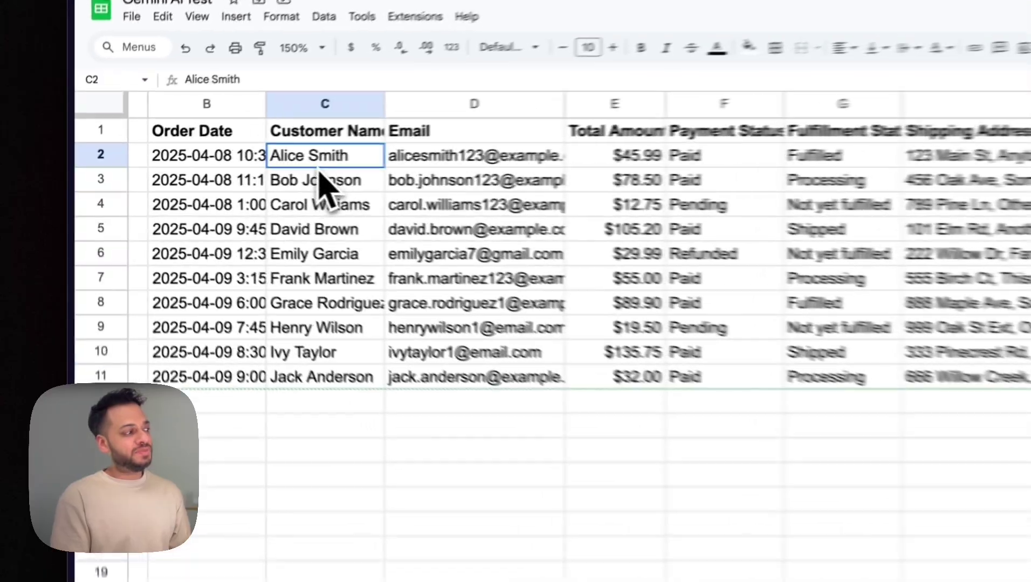
scroll(546, 434, right, 10)
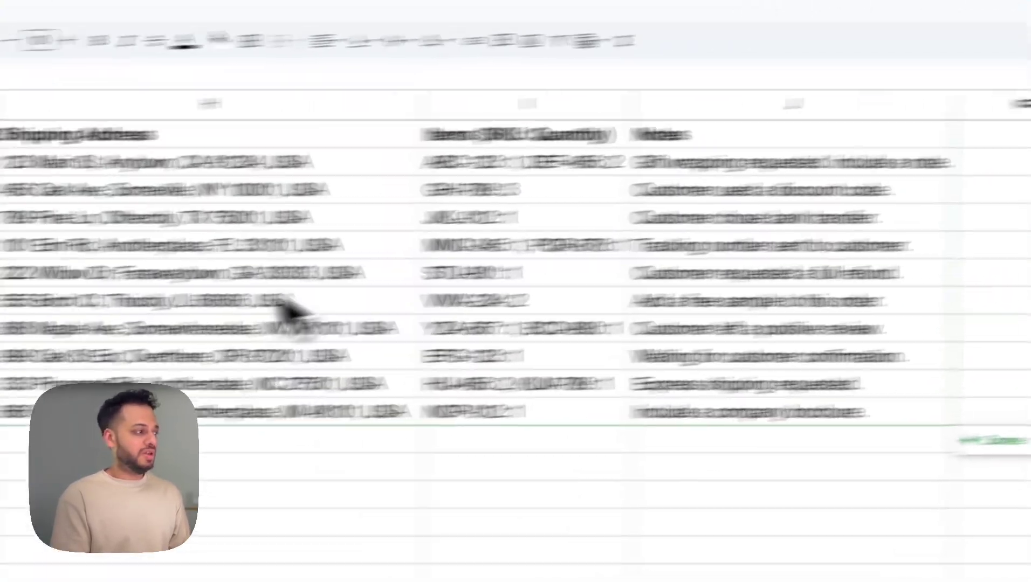
click(782, 179)
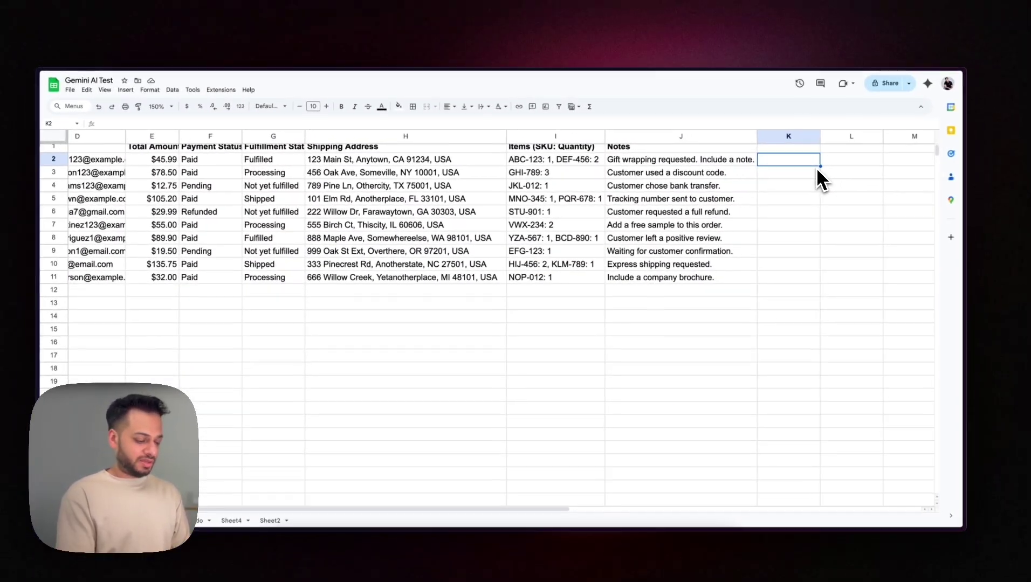
text(=AI()
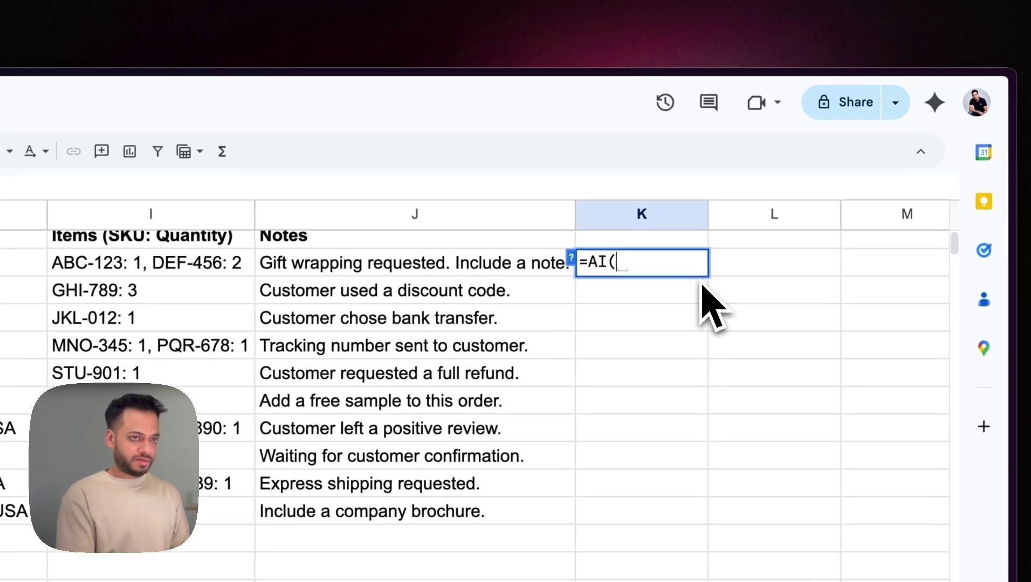
text("Extract the first n)
text(ame from )
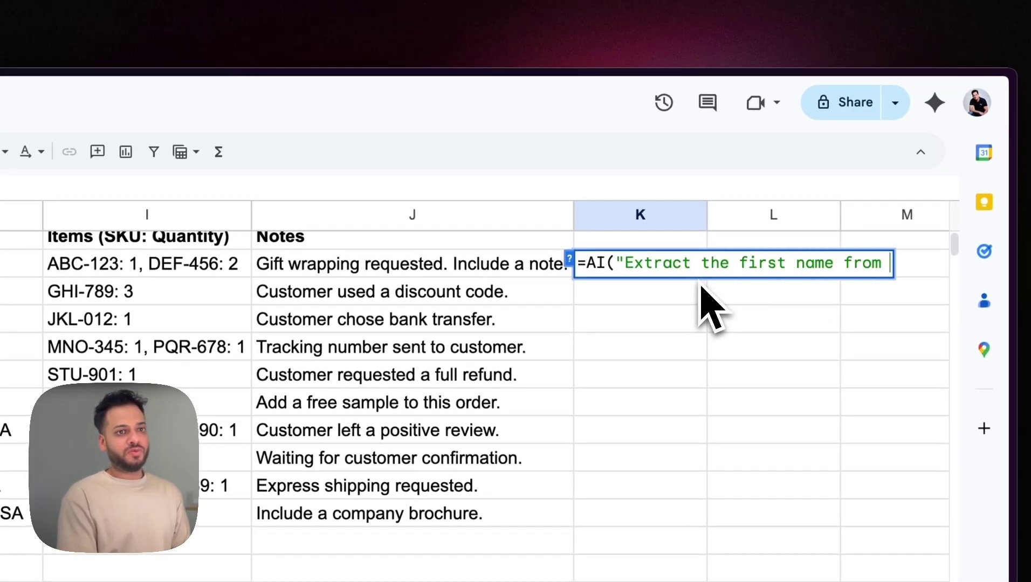
text(this text",)
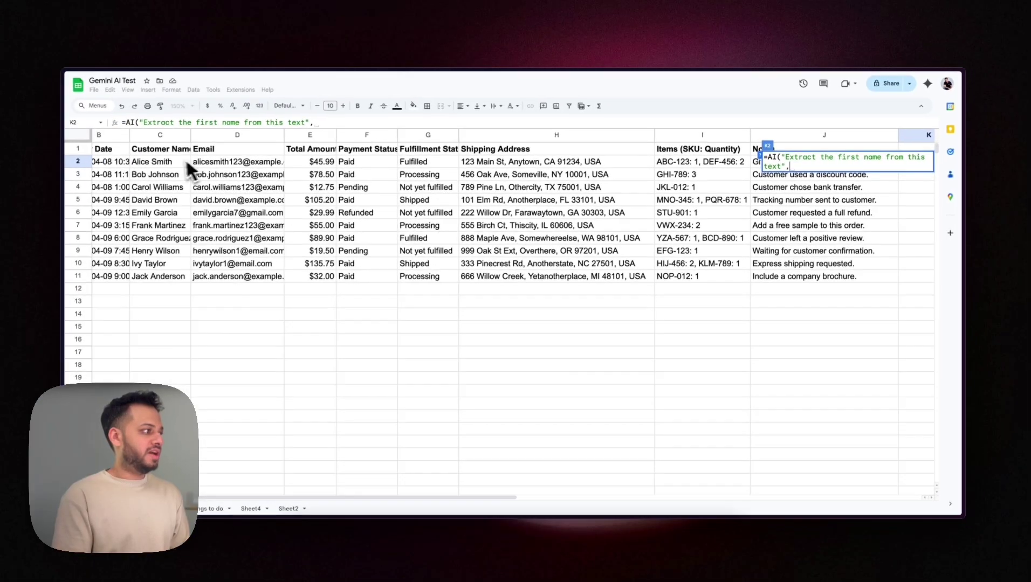
click(200, 160)
text())
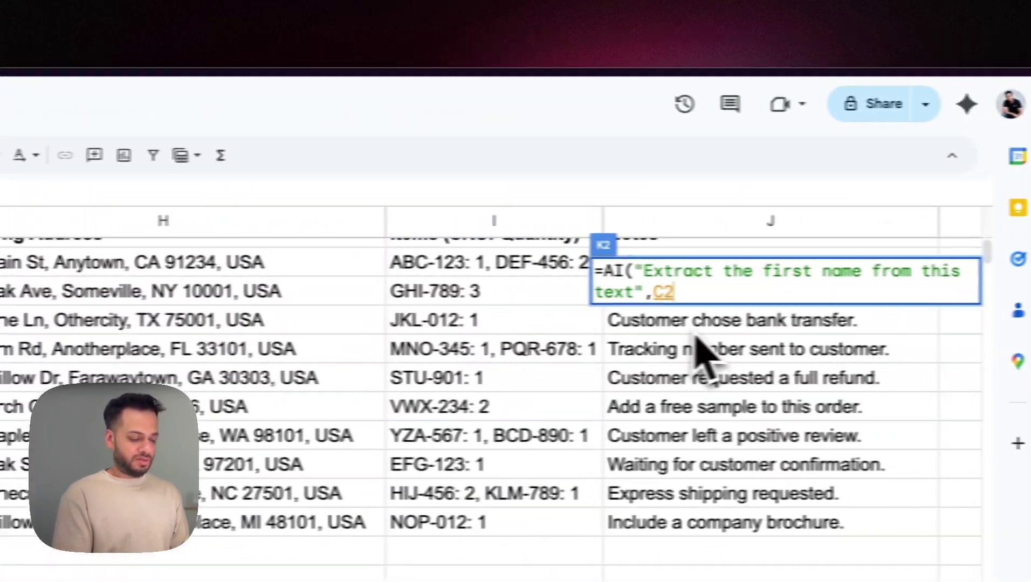
key(Return)
Generate the AI result for the first-name formula in K2 and compare it with the Customer Name column.
scroll(650, 335, right, 10)
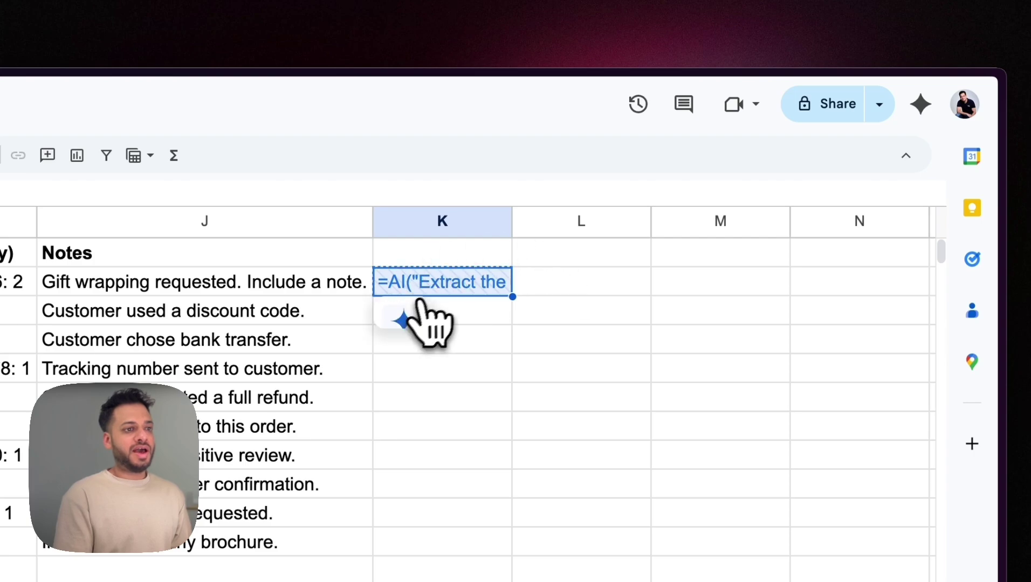
click(409, 315)
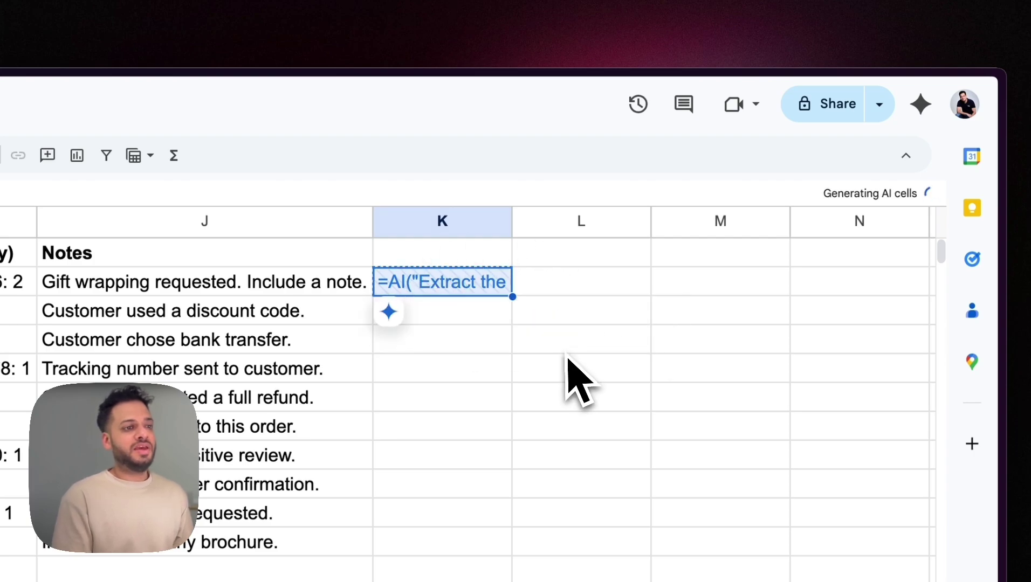
scroll(345, 368, left, 10)
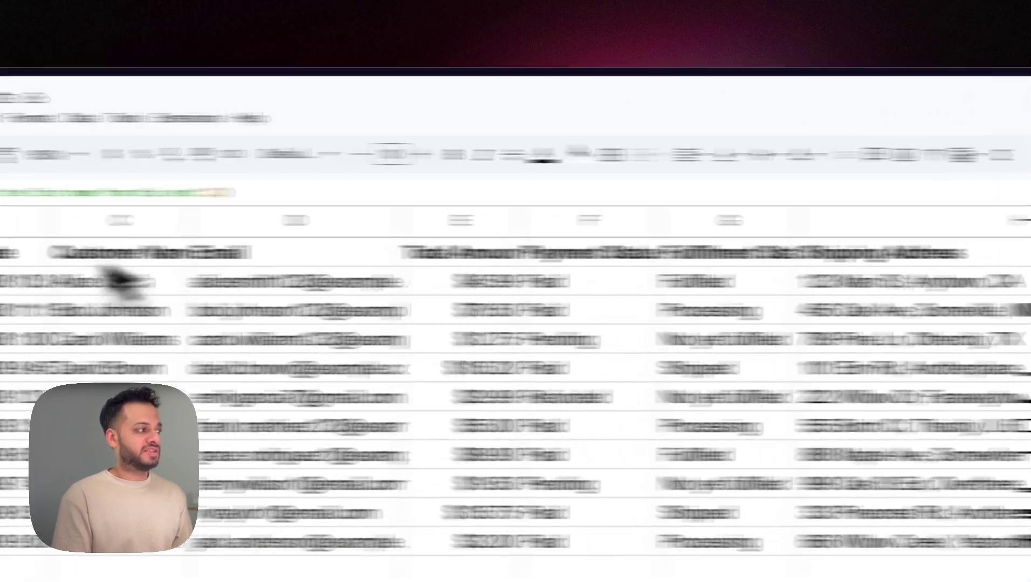
scroll(402, 311, right, 10)
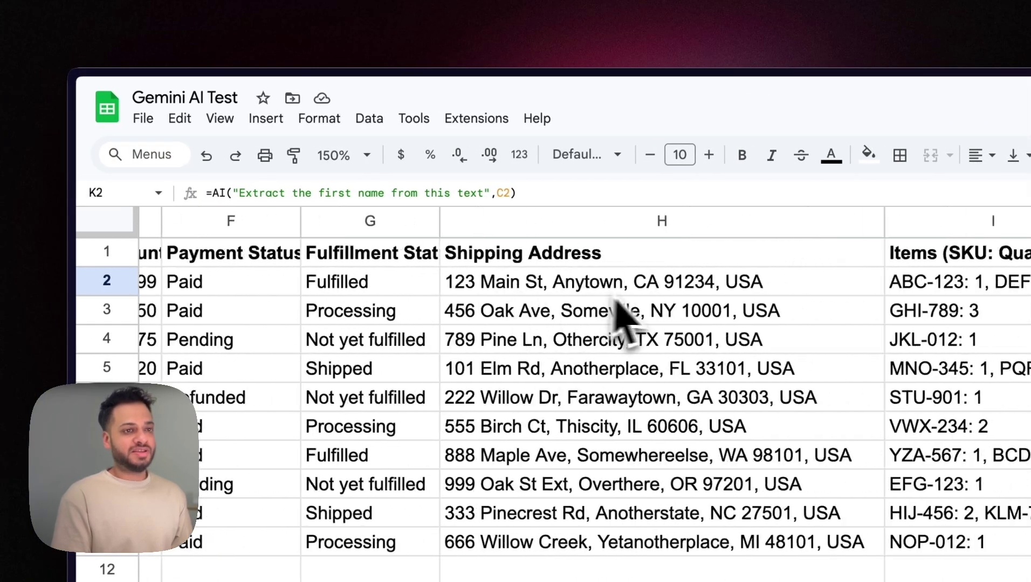
click(716, 194)
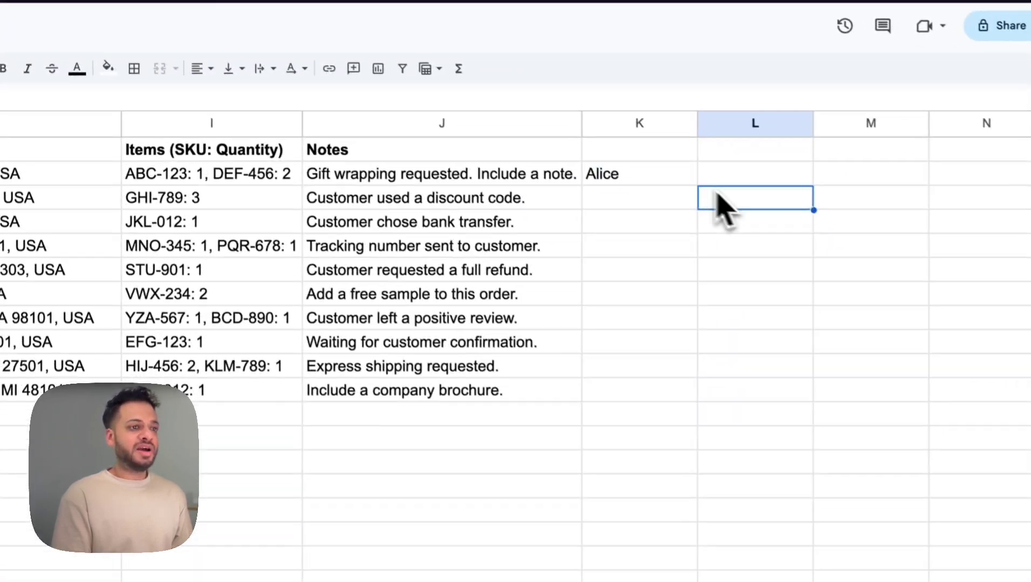
Fill the first-name formula from K2 down through K11, generate the AI results, and check them against the customer names.
click(664, 171)
drag(689, 177, 662, 388)
click(597, 409)
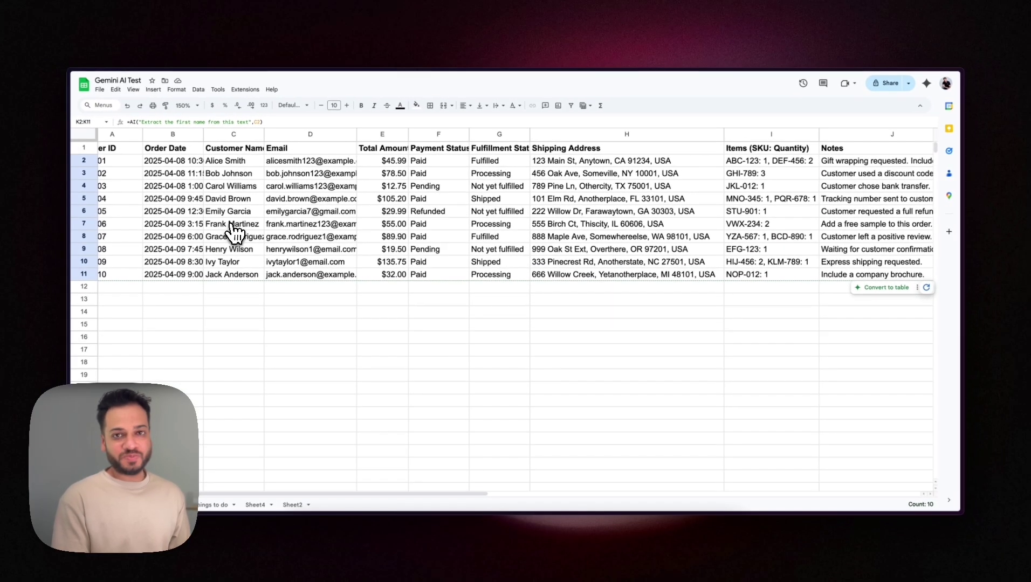
scroll(377, 237, right, 5)
scroll(444, 241, right, 2)
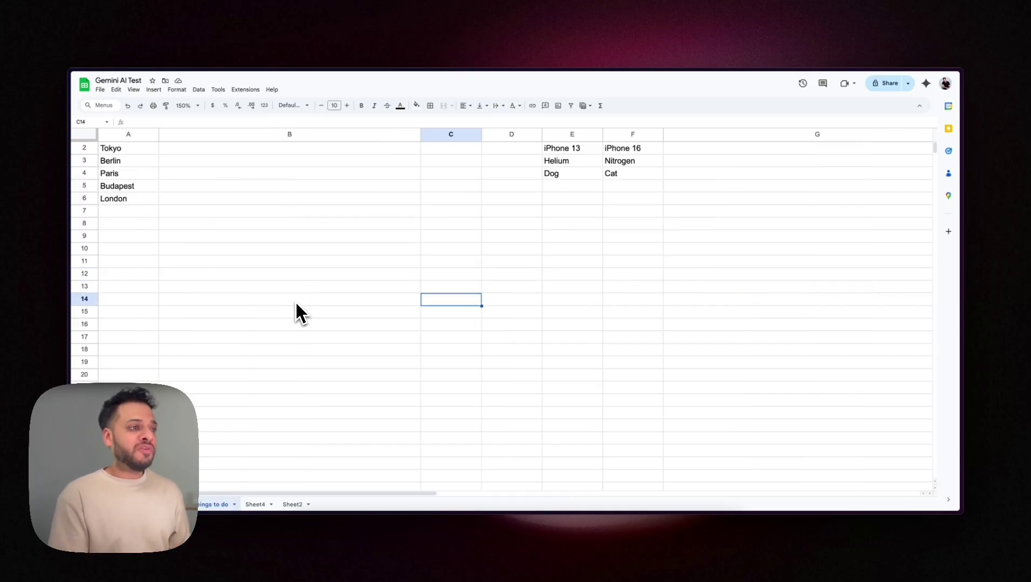
Select cell B2 beside Tokyo in the "Best 5 things to do" column of the city sheet.
scroll(297, 304, up, 1)
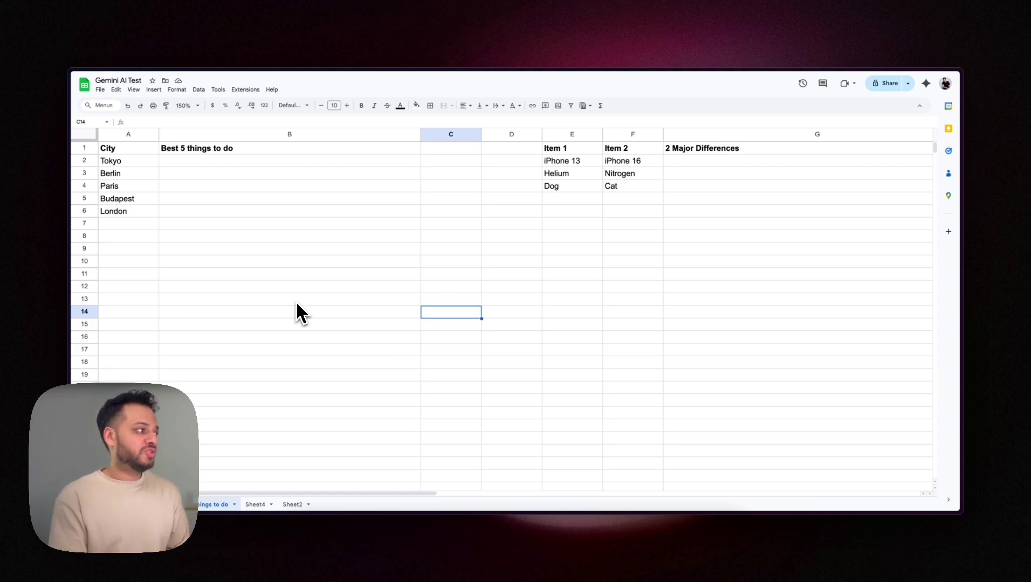
click(141, 164)
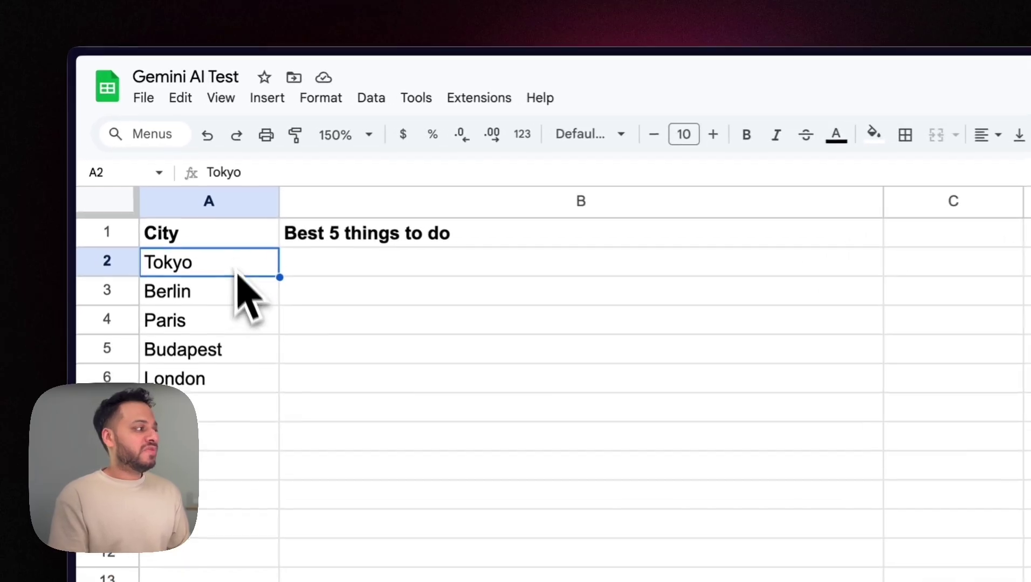
click(345, 267)
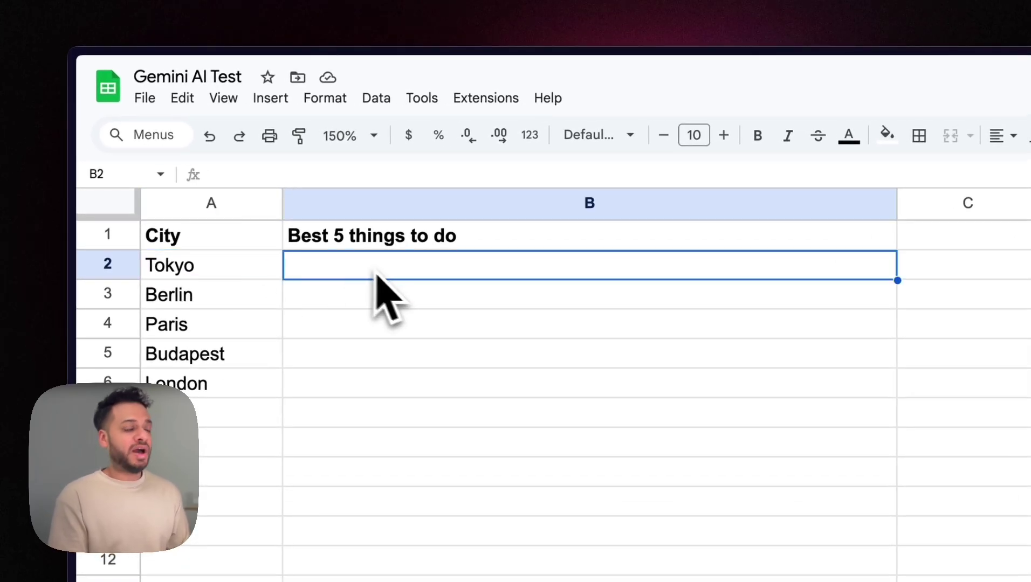
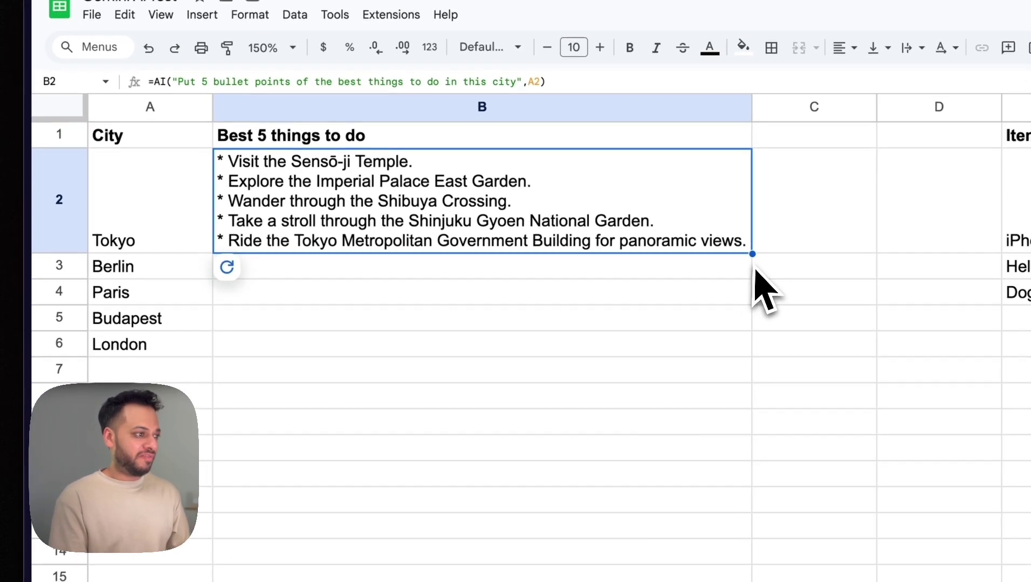
Fill the things-to-do formula from B2 down through B6 and generate the AI results for all five cities.
drag(752, 254, 739, 345)
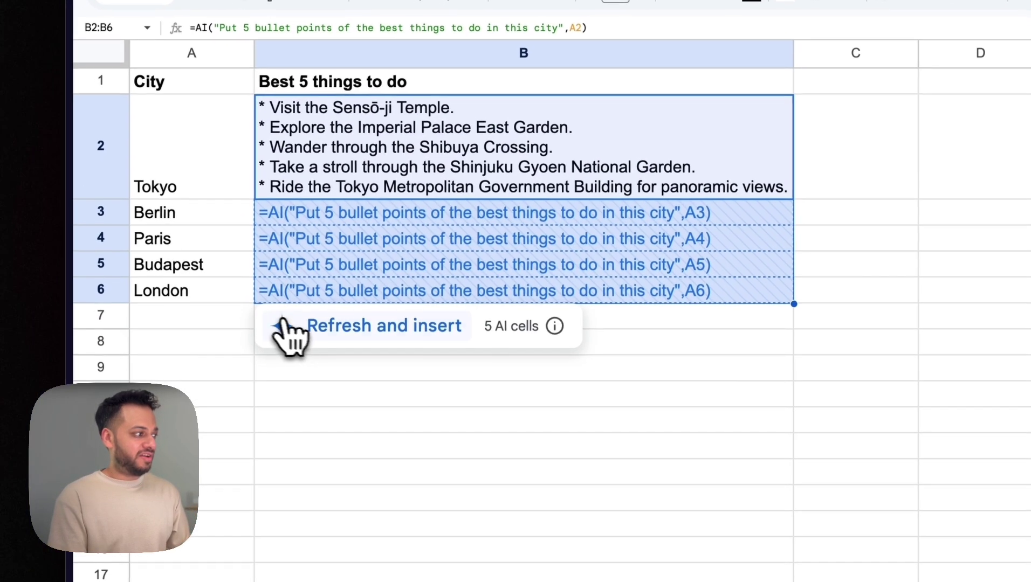
click(226, 366)
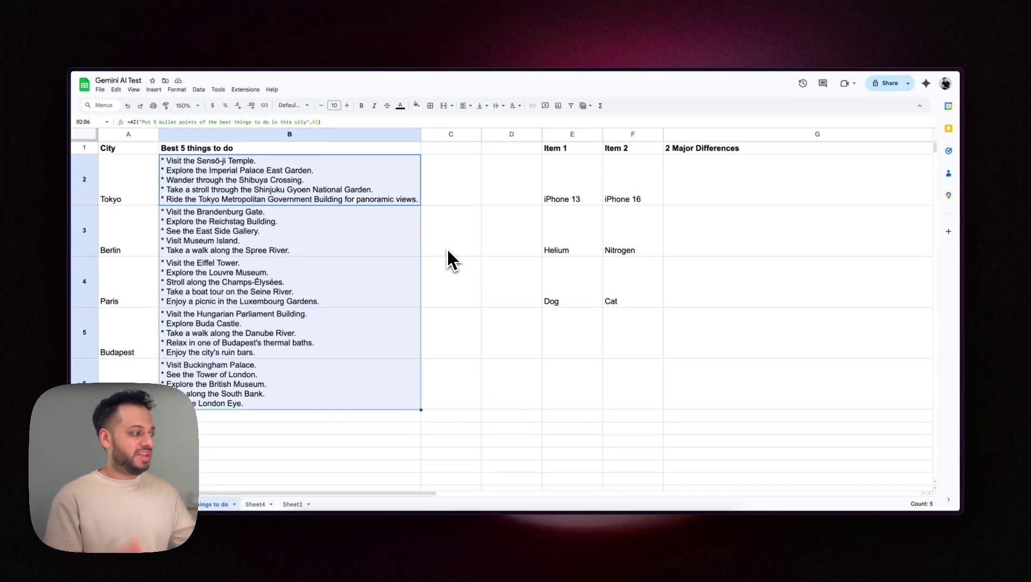
click(350, 245)
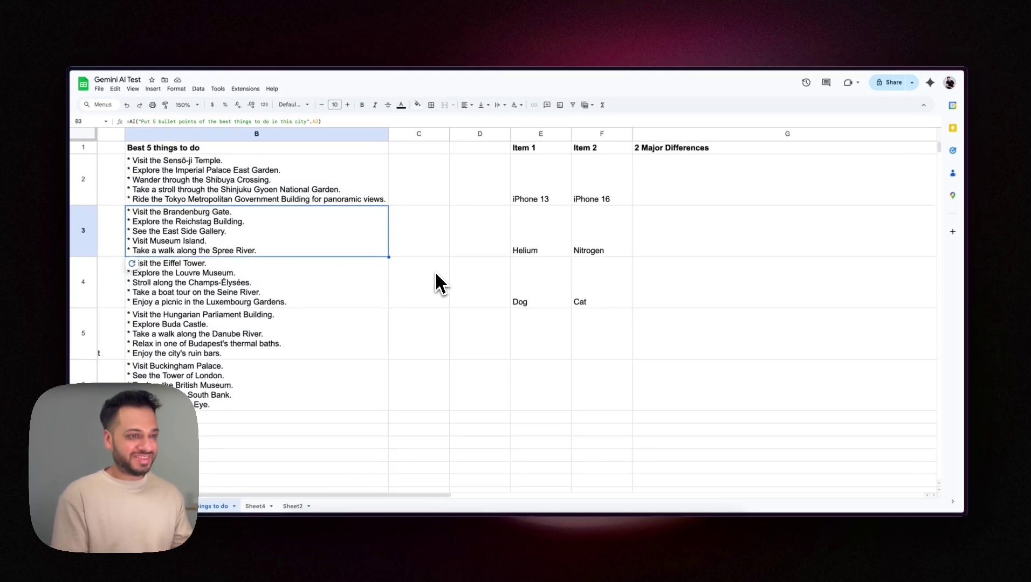
Examine the item pairs in the Item 1 and Item 2 columns, from the iPhones down to Dog and Cat.
key(Right)
scroll(506, 245, right, 2)
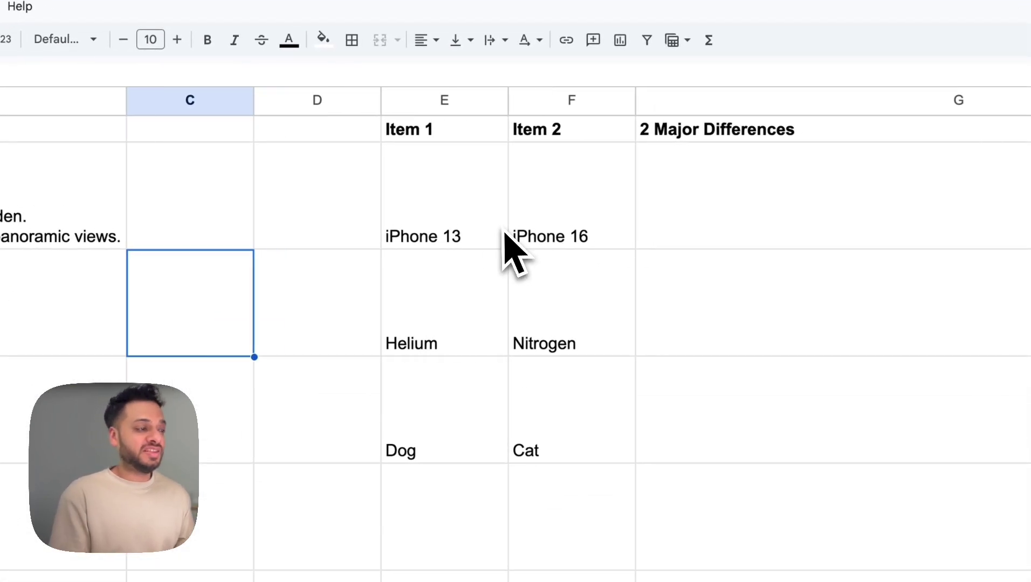
click(482, 232)
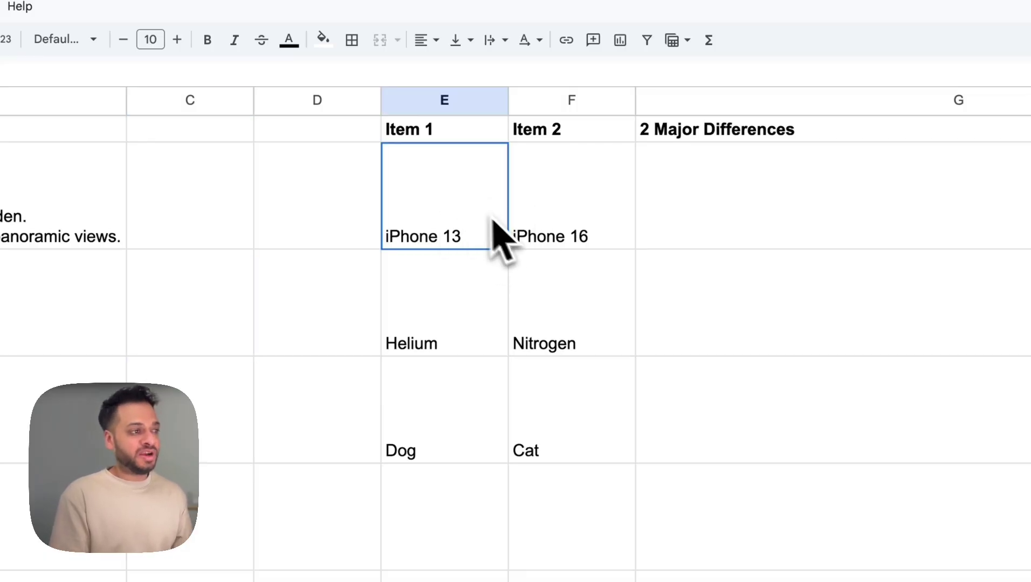
click(534, 230)
click(547, 306)
click(455, 315)
click(563, 423)
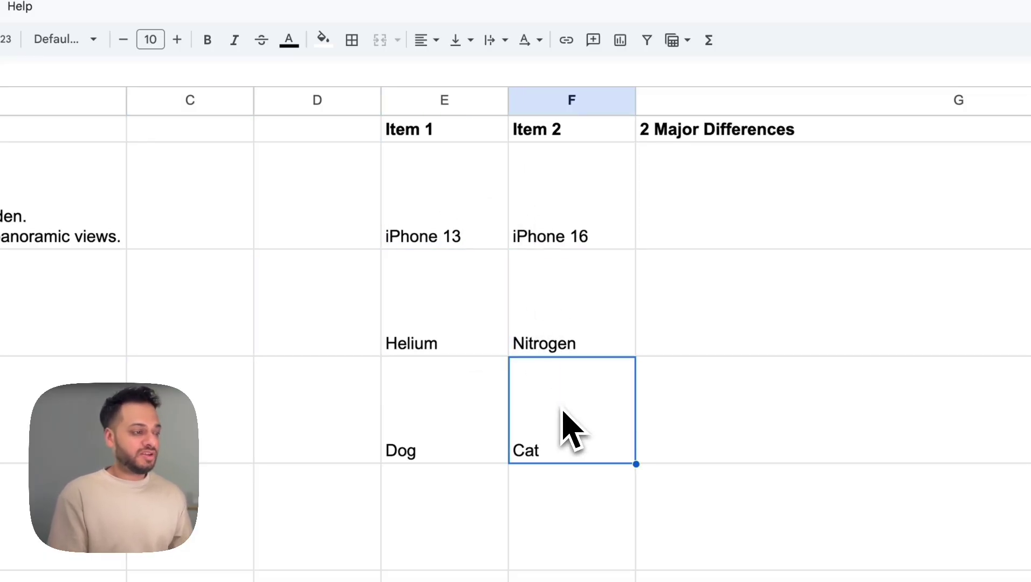
Enter in G2 an AI formula prompting "Provide 2 bullet point differences between these two things, which are not obvious" over E2:F2, and generate its result.
click(647, 242)
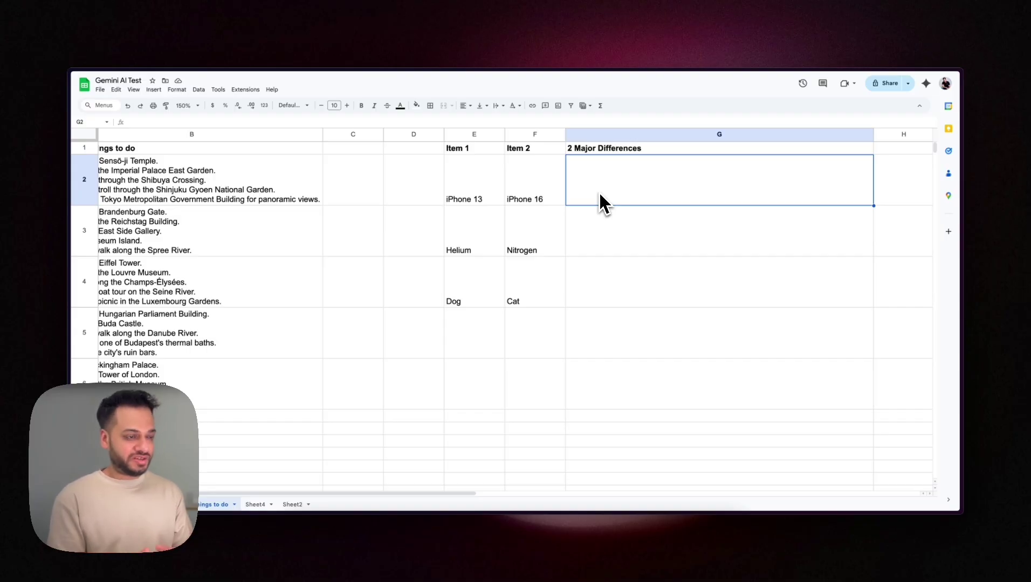
text(=AI)
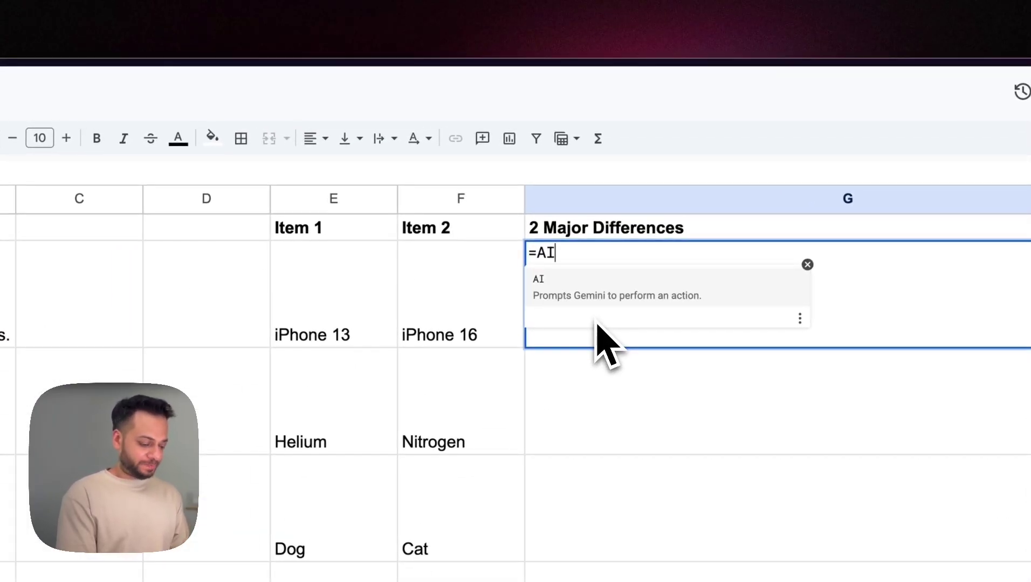
text(("Provide 2 bullet point dif)
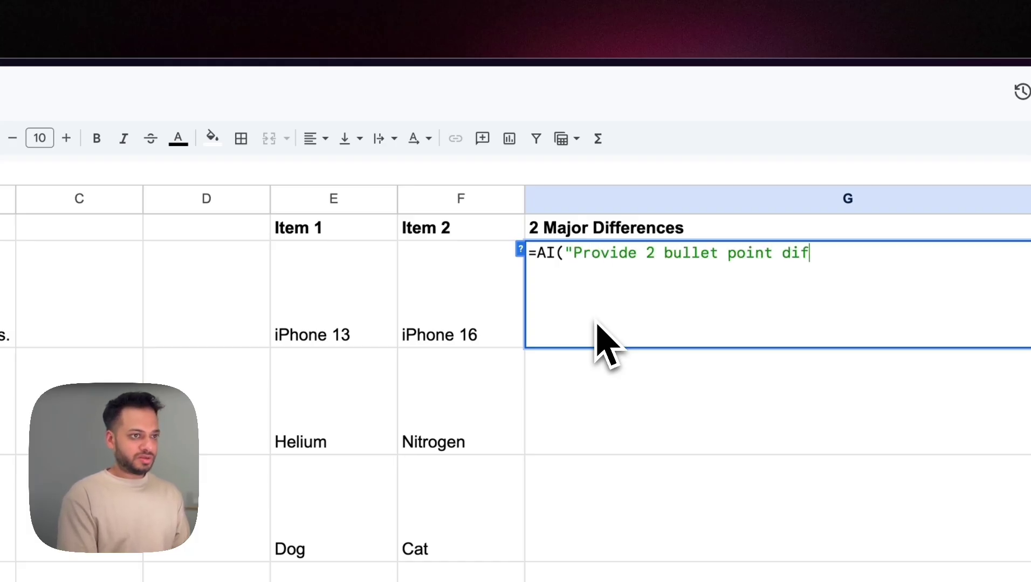
text(ferences between these two)
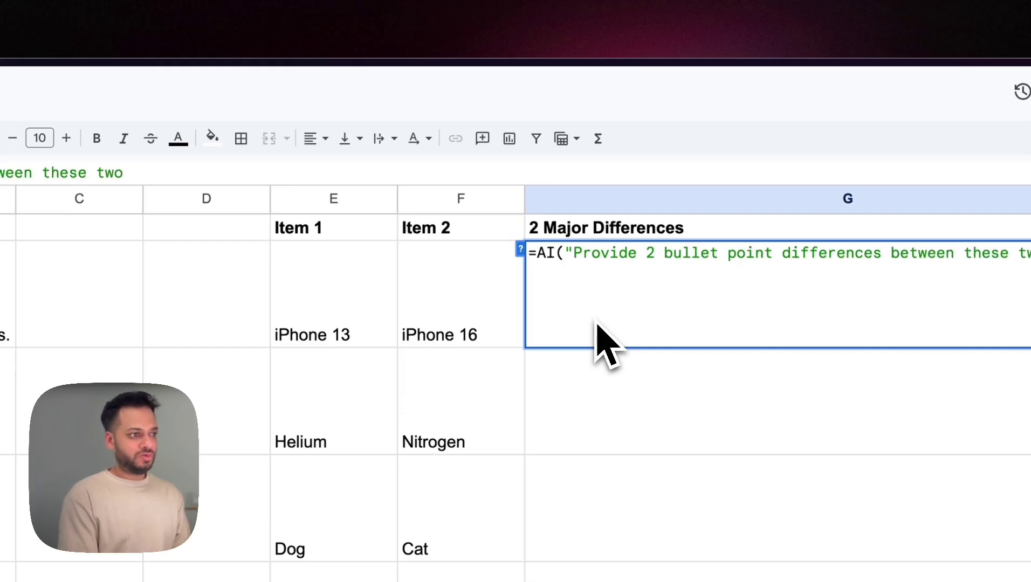
text( shings, which are not obvious",)
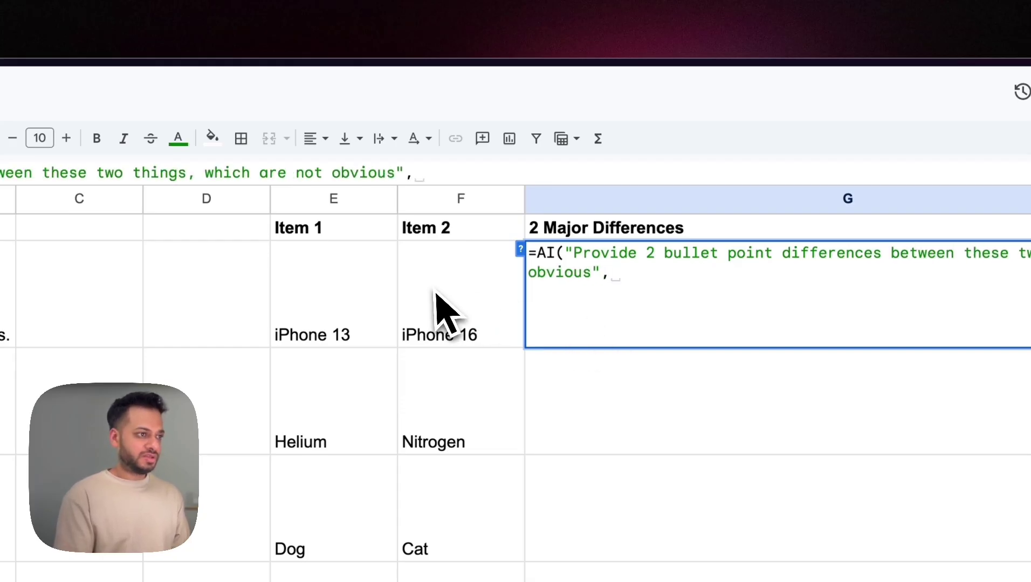
click(337, 300)
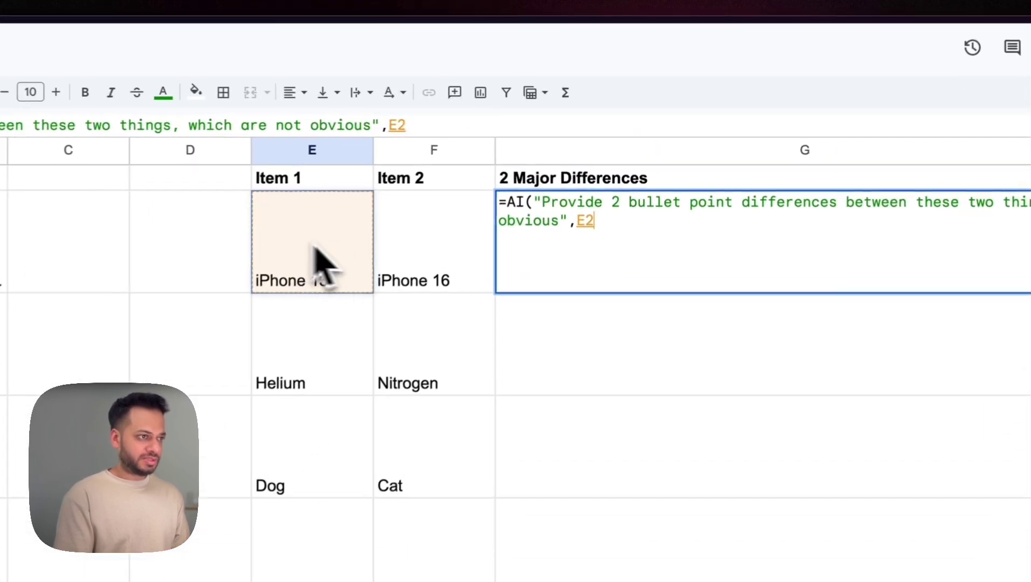
drag(317, 248, 422, 247)
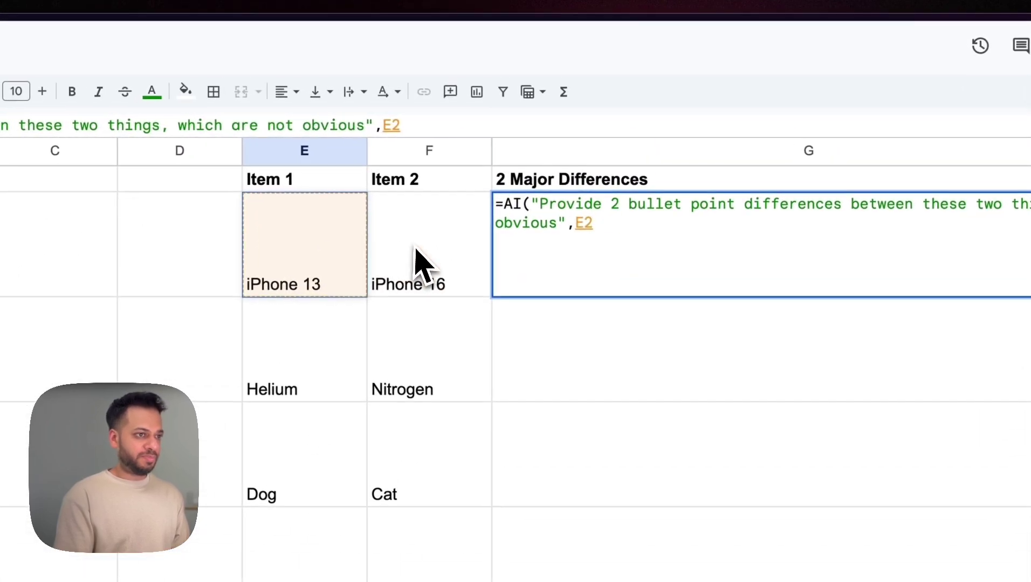
text())
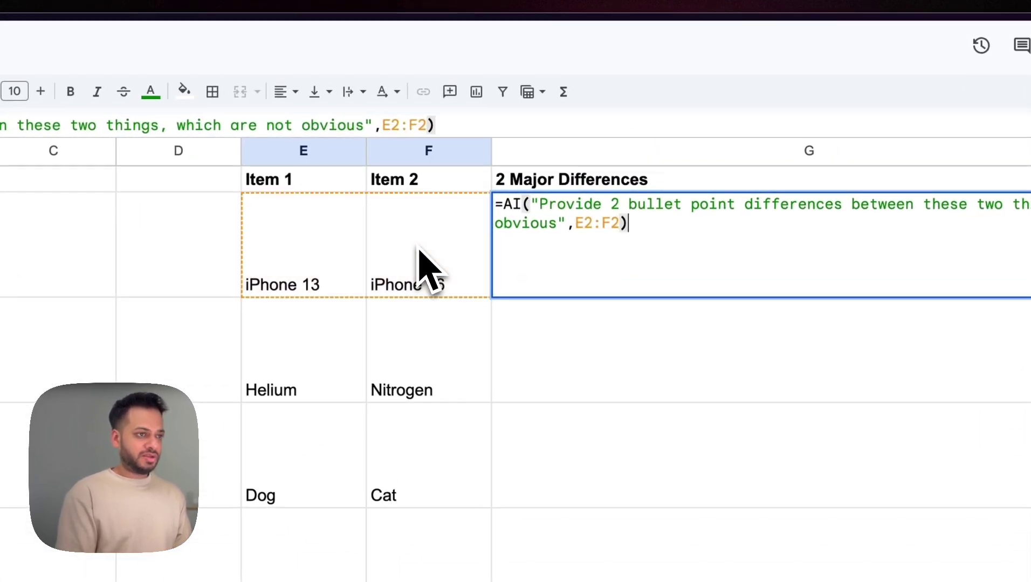
key(Return)
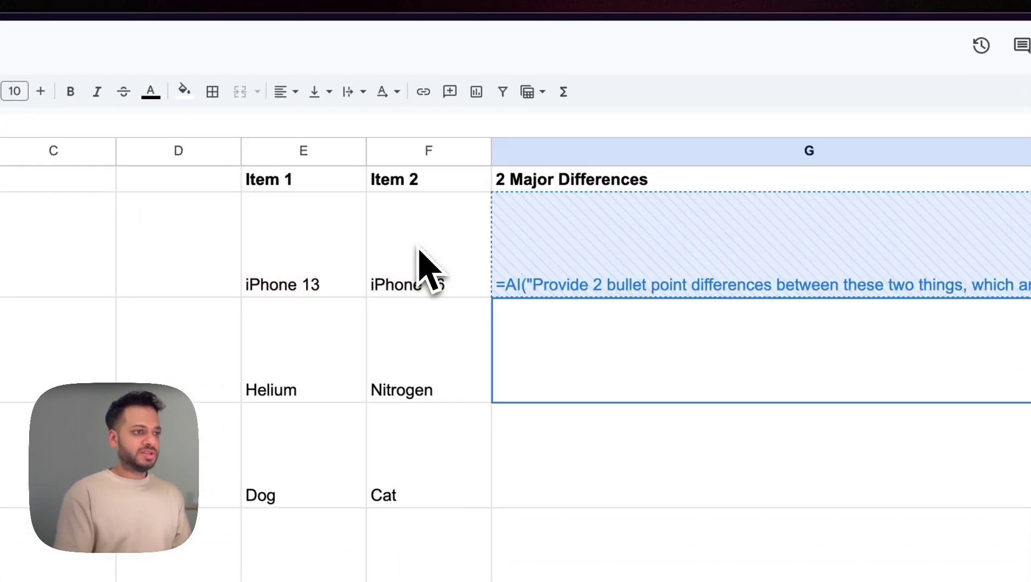
click(584, 283)
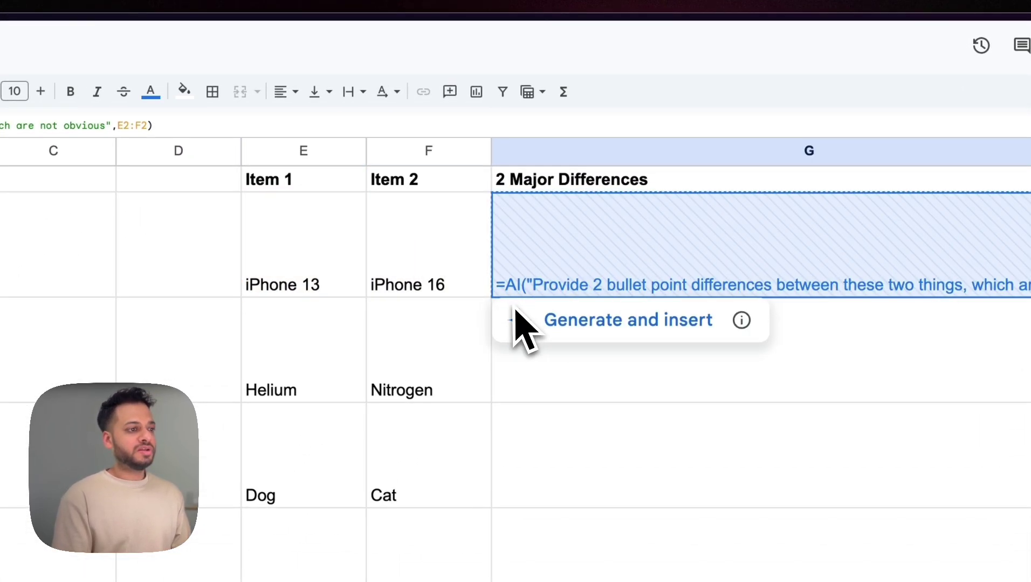
click(575, 324)
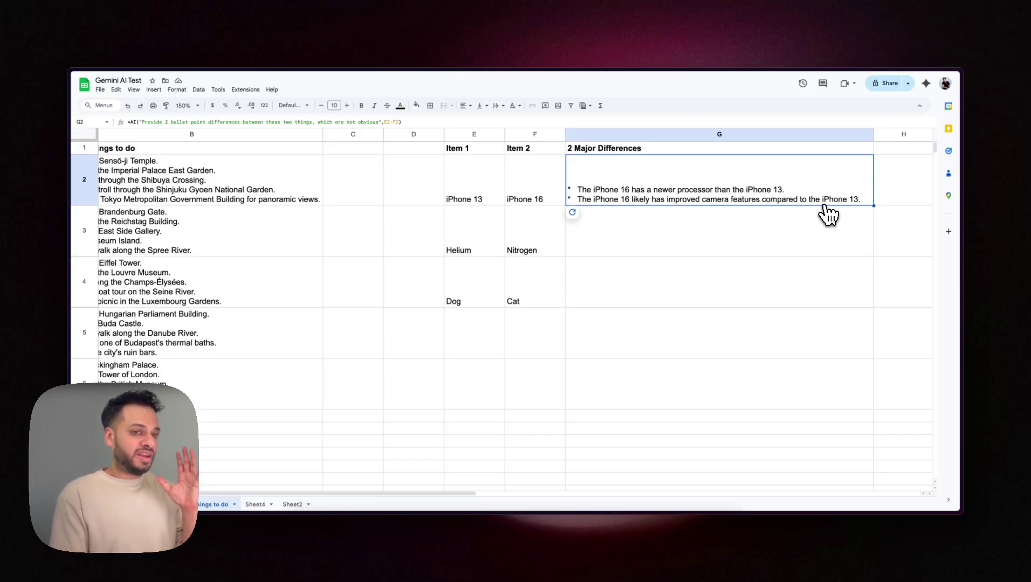
Fill the differences formula from G2 down through G4 and generate the AI results for the remaining item pairs.
scroll(827, 215, right, 2)
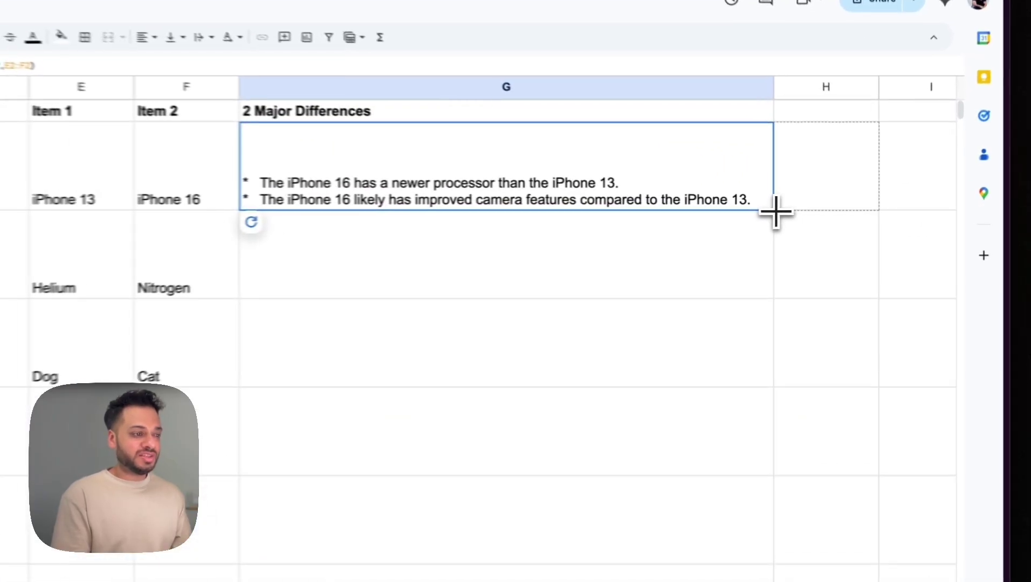
drag(826, 204, 822, 276)
drag(757, 340, 414, 341)
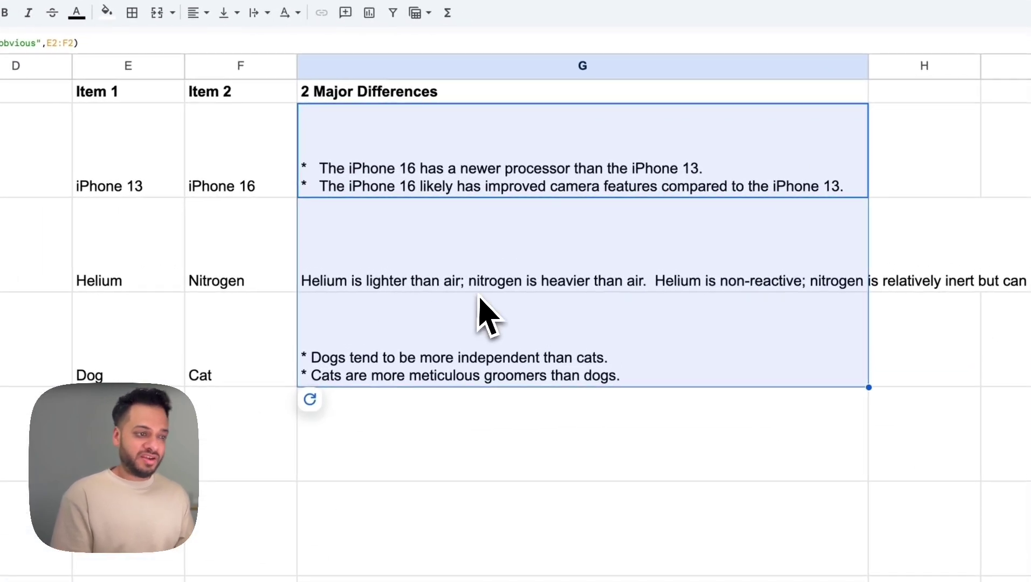
Examine the generated differences for the Helium and Nitrogen pair and for the Dog and Cat pair.
scroll(598, 312, right, 2)
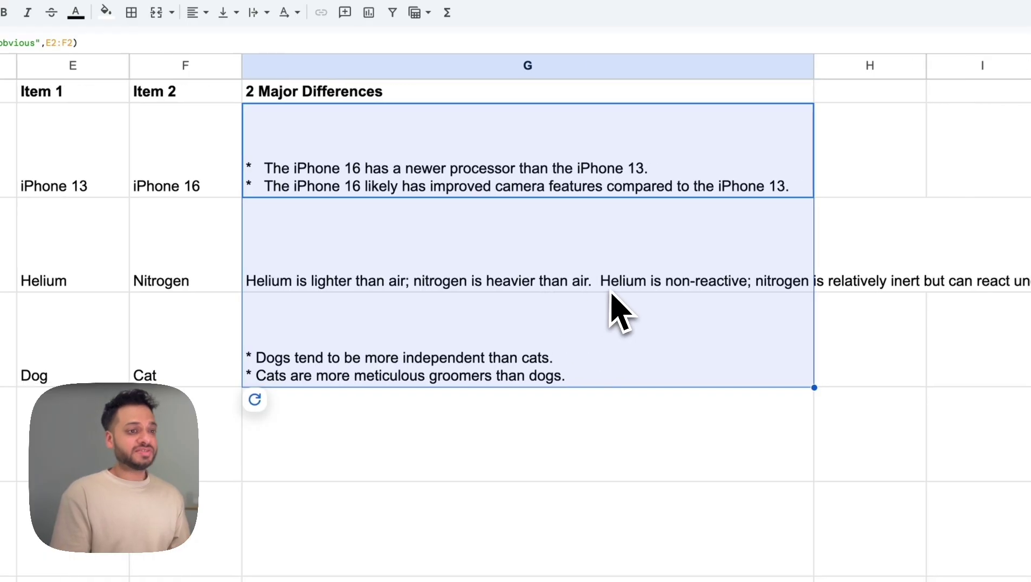
scroll(614, 297, right, 2)
scroll(698, 304, right, 2)
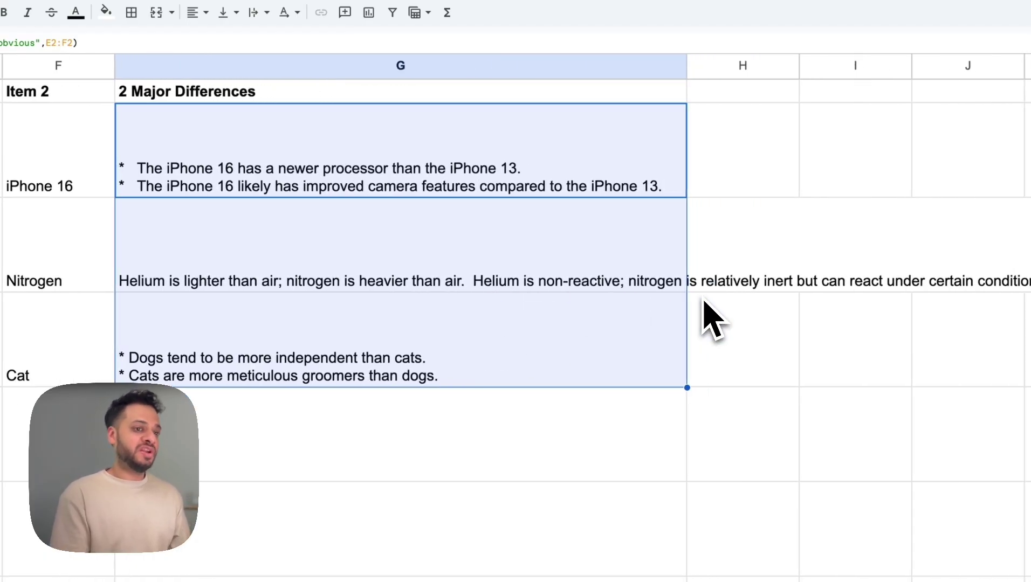
scroll(739, 299, right, 2)
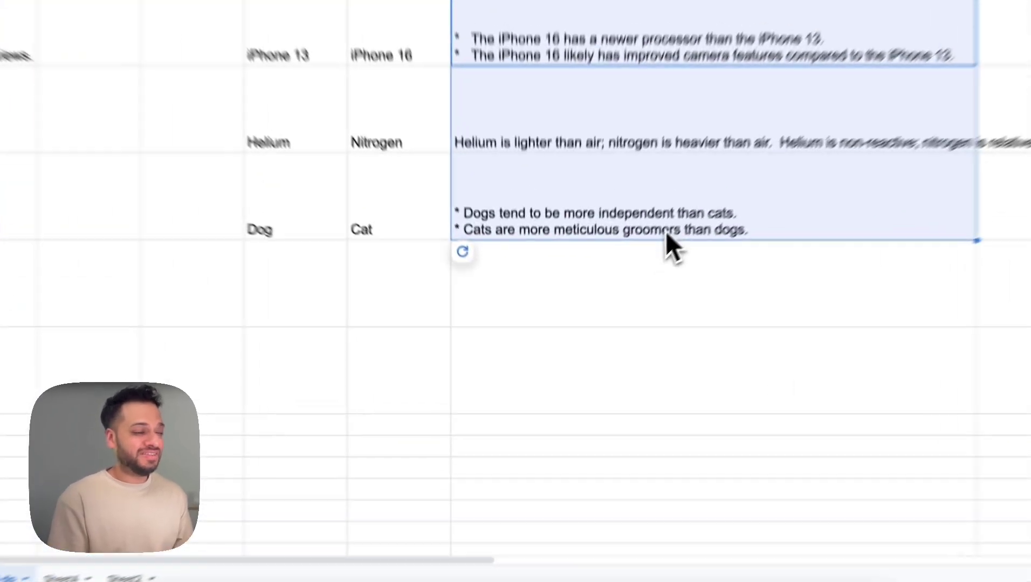
click(620, 301)
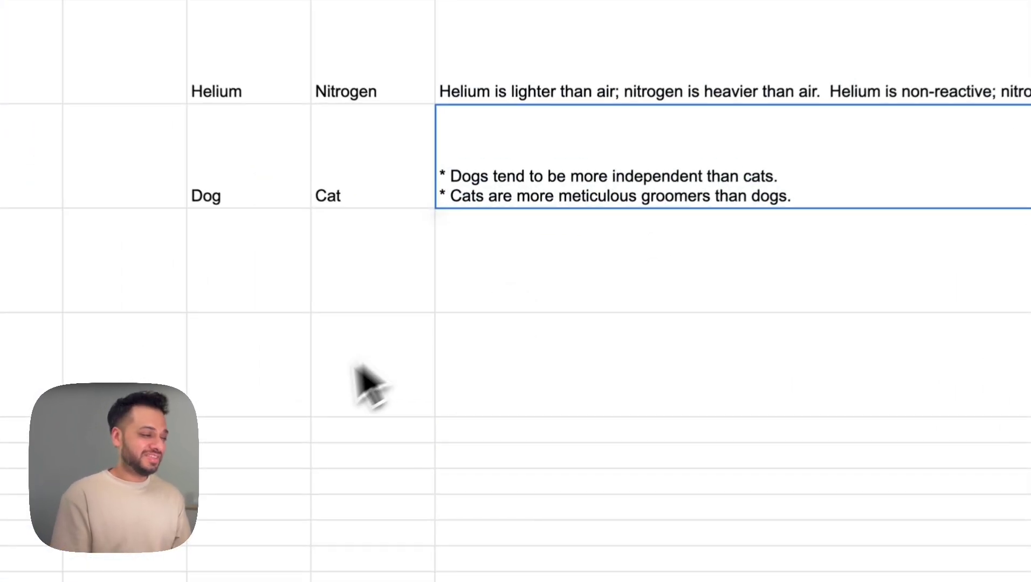
click(632, 362)
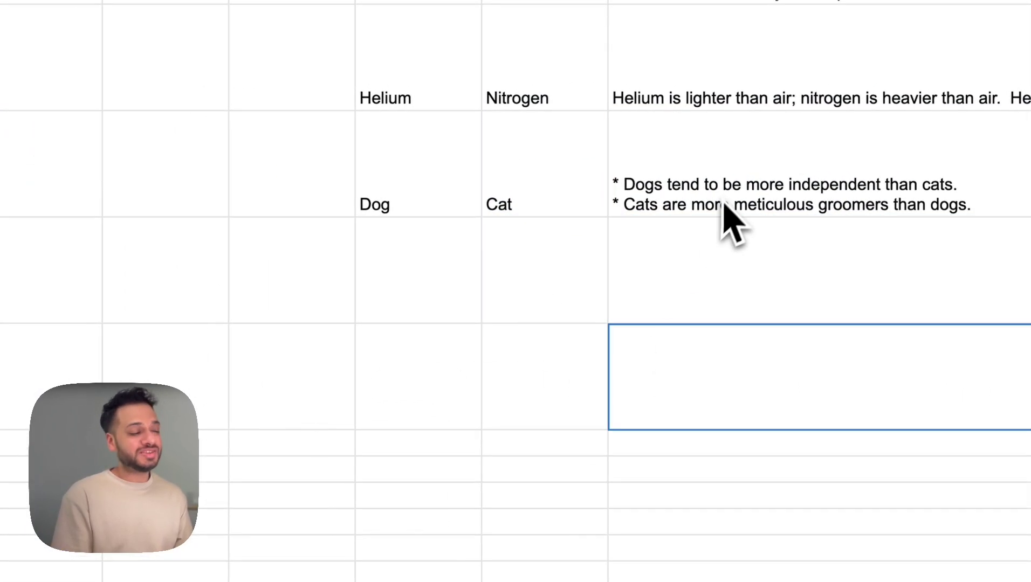
click(782, 54)
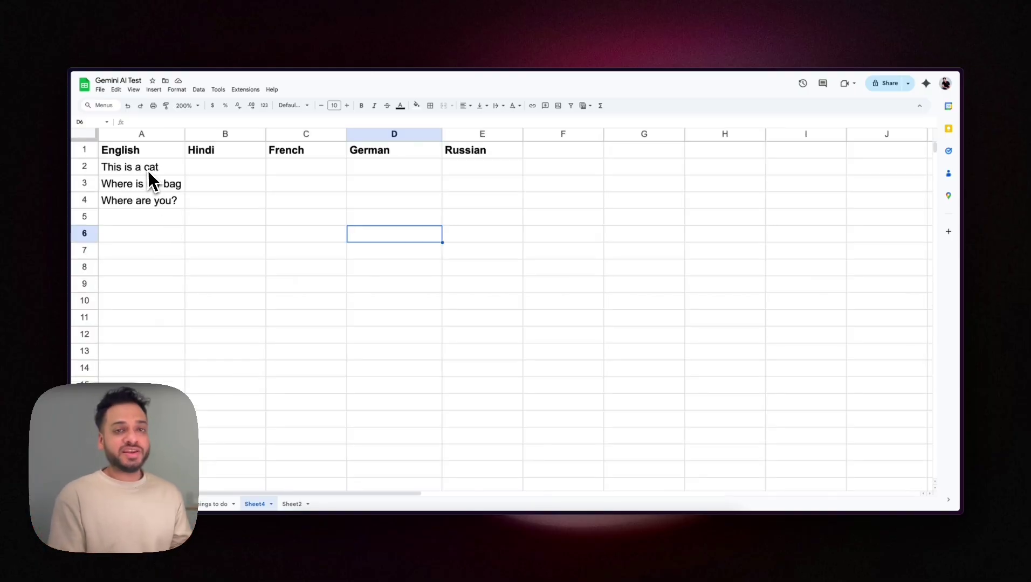
Enter =AI("Translate this text to Hindi",A2) in B2 of the translation sheet and generate the Hindi result.
click(228, 168)
text(=)
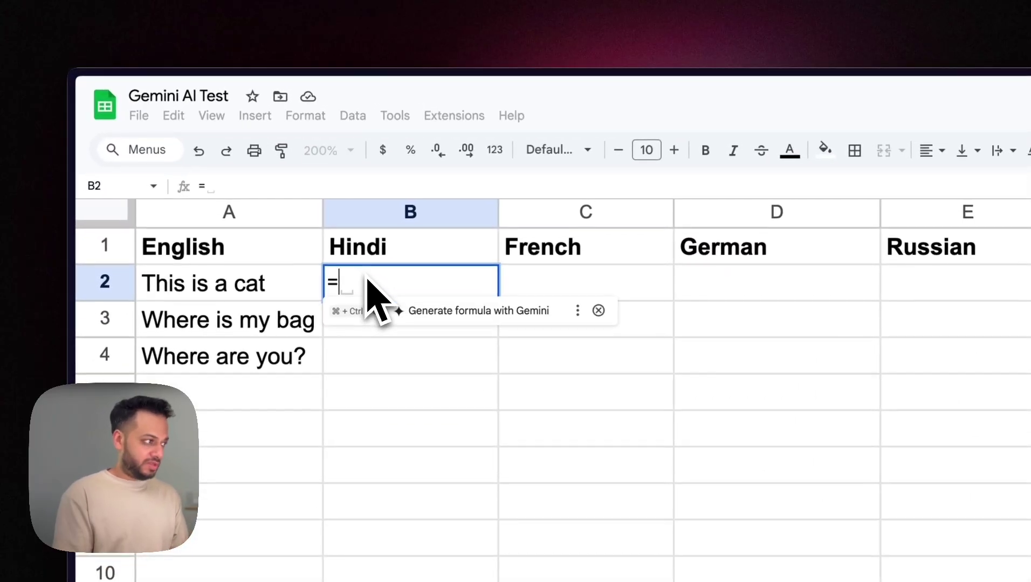
text(AI)
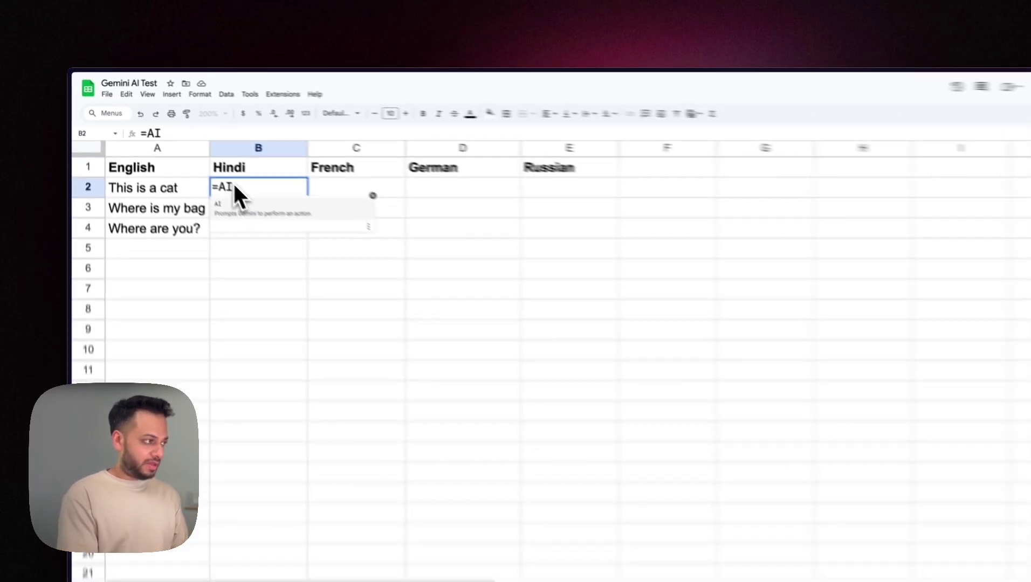
text(("Tran)
text(slate this text to Hindi)
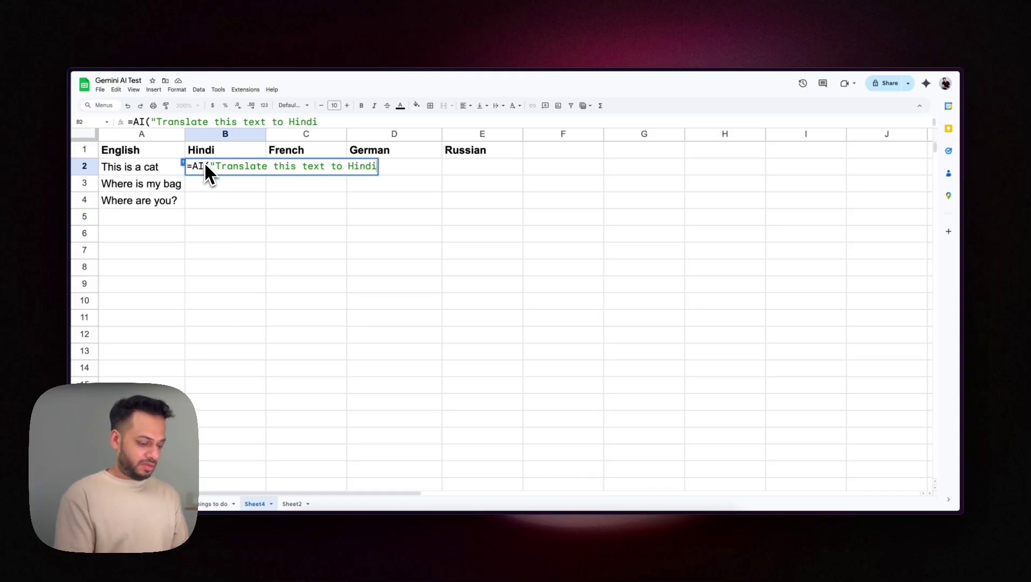
text(",)
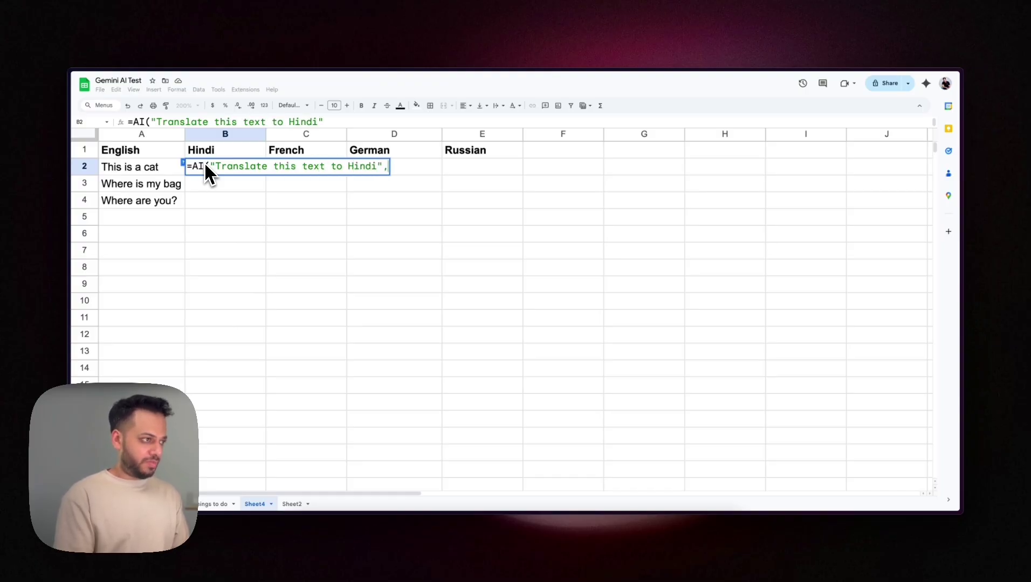
click(129, 168)
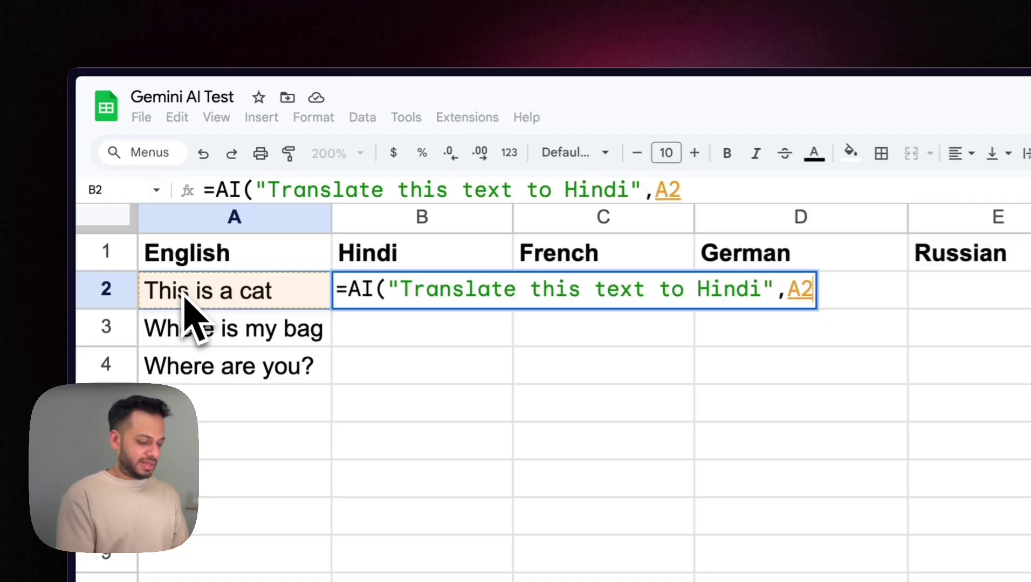
text())
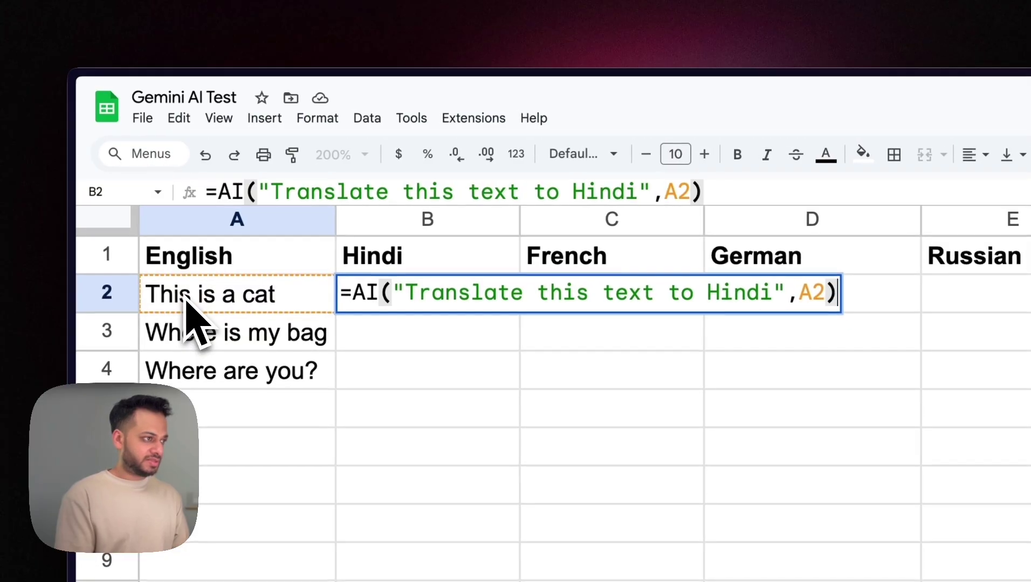
key(Return)
click(415, 305)
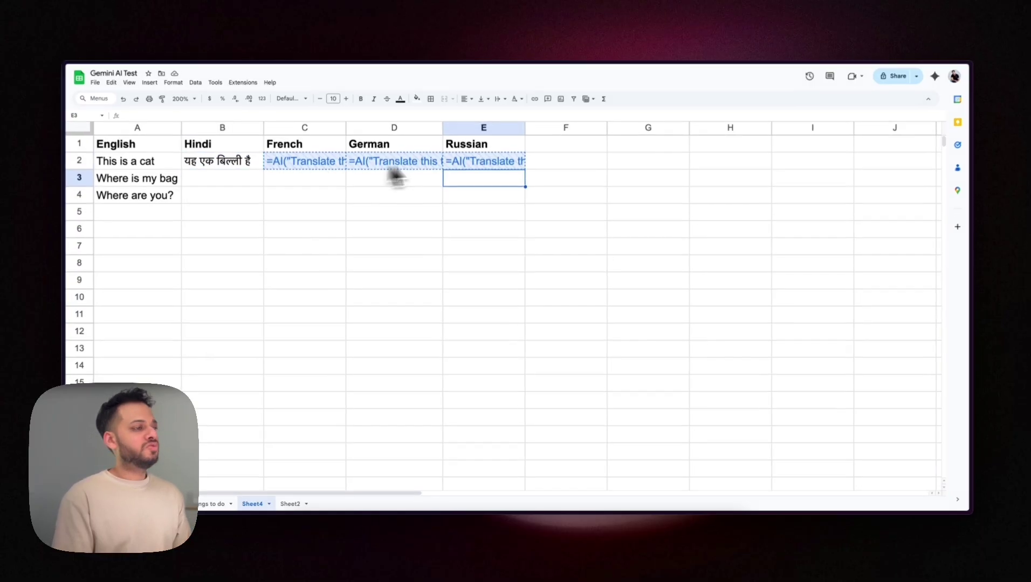
Generate the French, German and Russian translations in C2 through E2 together.
shift+click(323, 171)
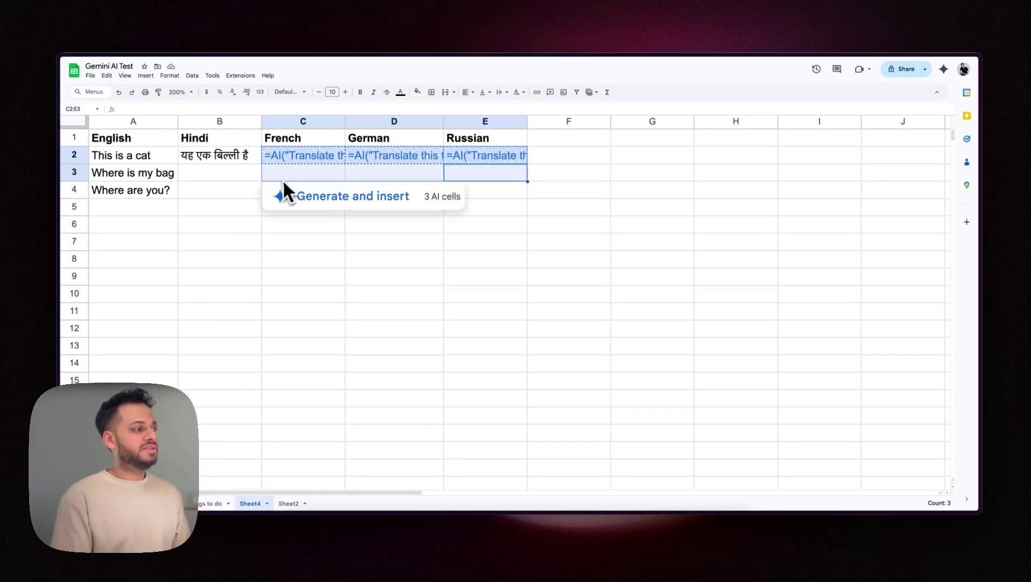
click(283, 195)
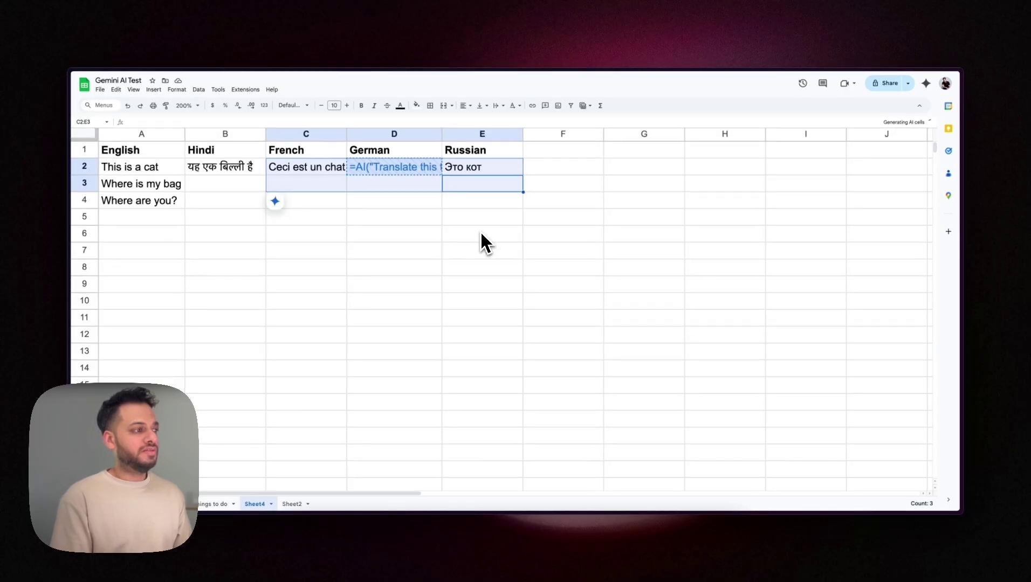
click(481, 234)
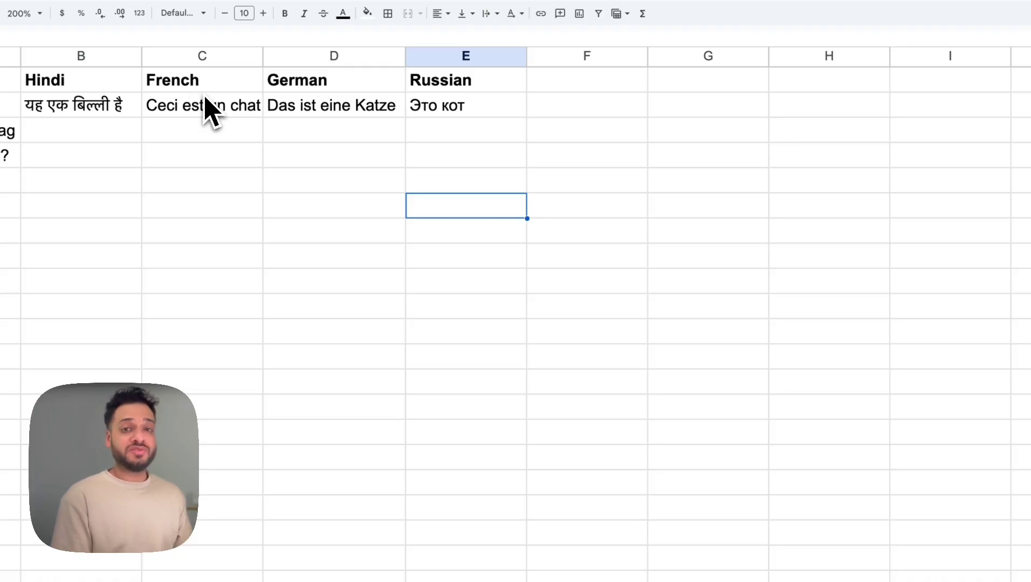
Fill the four translation formulas from B2:E2 down through row 4 for the remaining English sentences.
drag(95, 111, 444, 122)
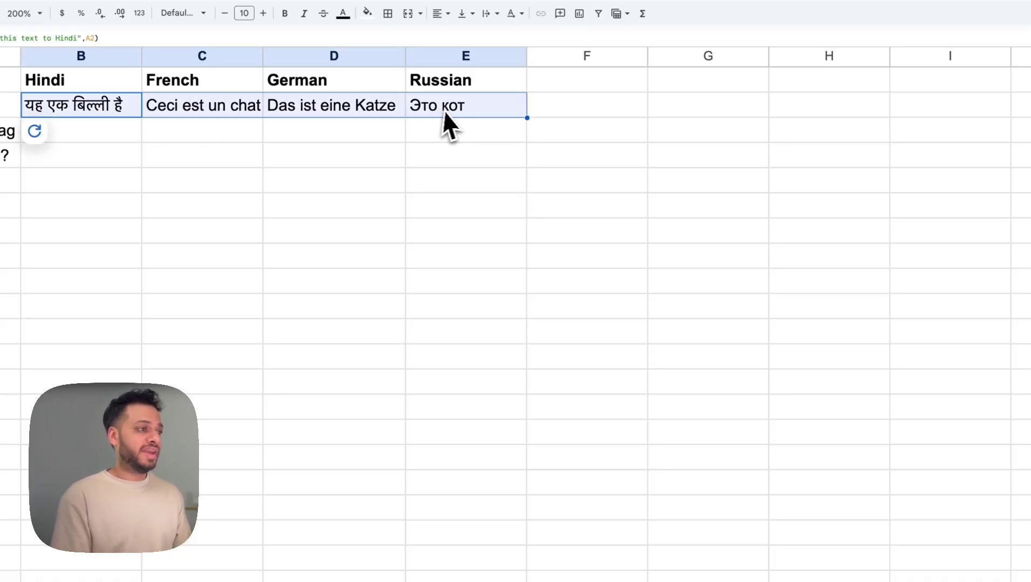
drag(526, 117, 529, 154)
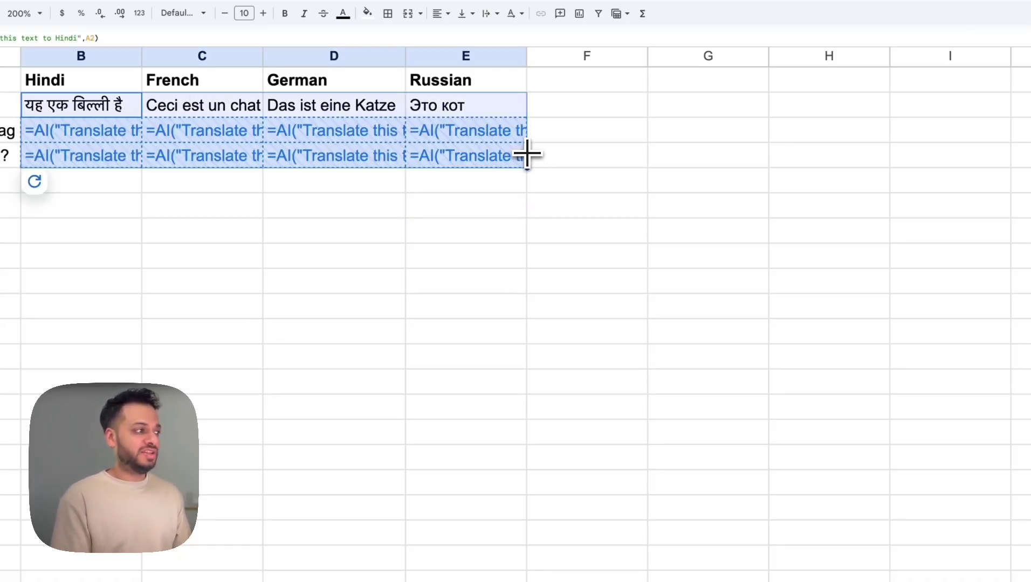